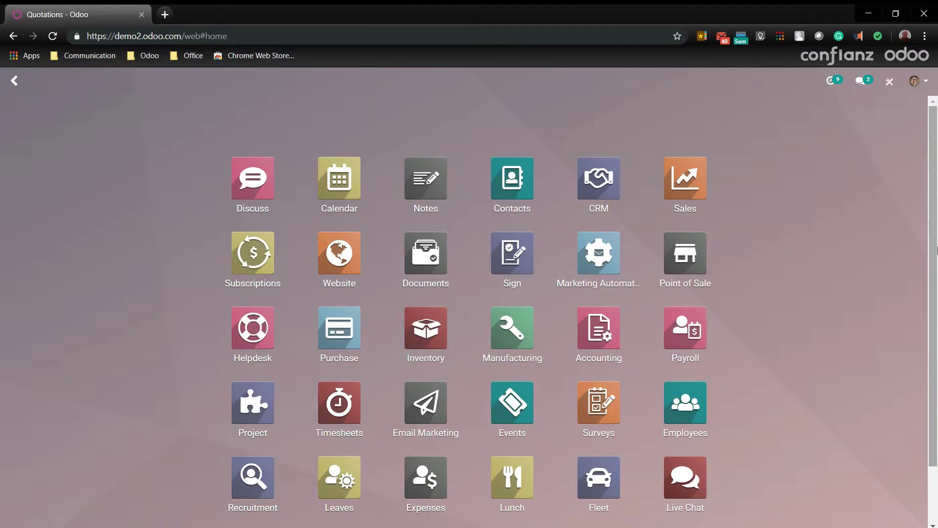
Open the Demo Company record from Settings > Users & Companies > Companies.
scroll(684, 268, down, 2)
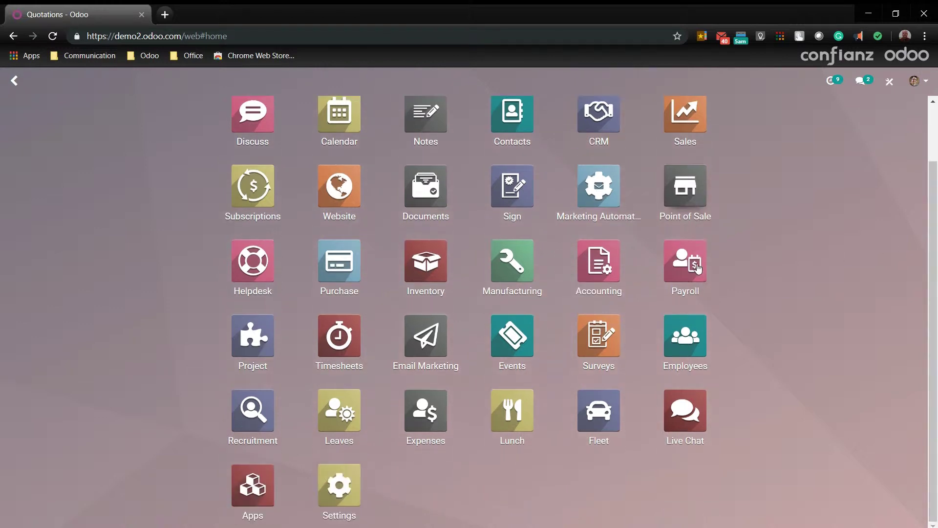
click(345, 488)
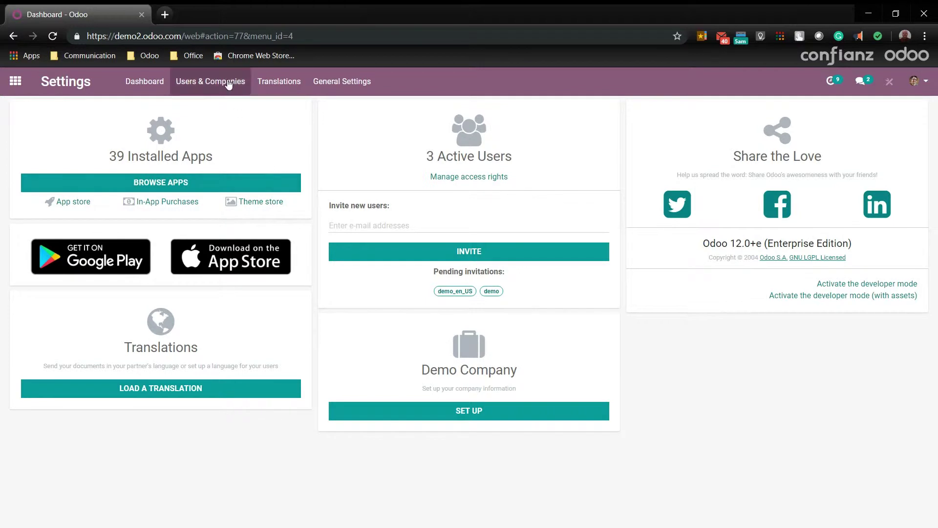
click(227, 82)
click(222, 122)
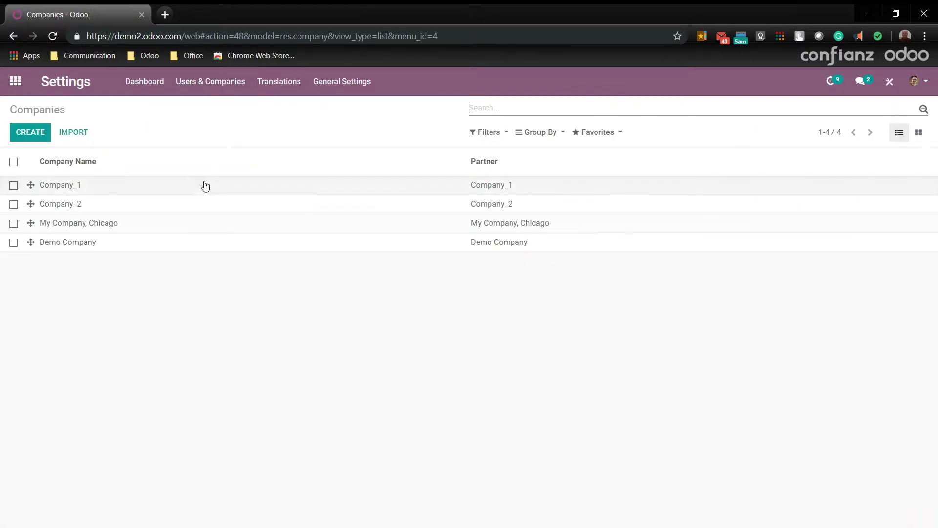
click(96, 248)
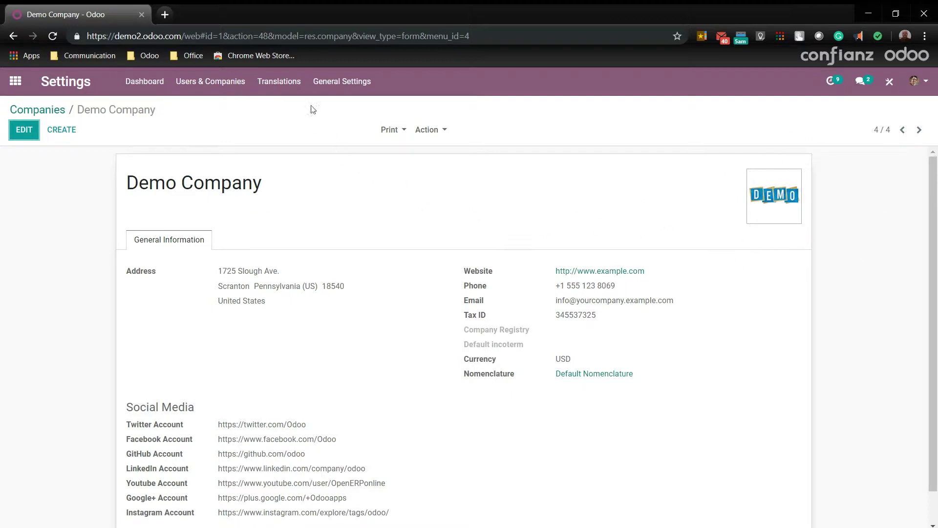
click(319, 82)
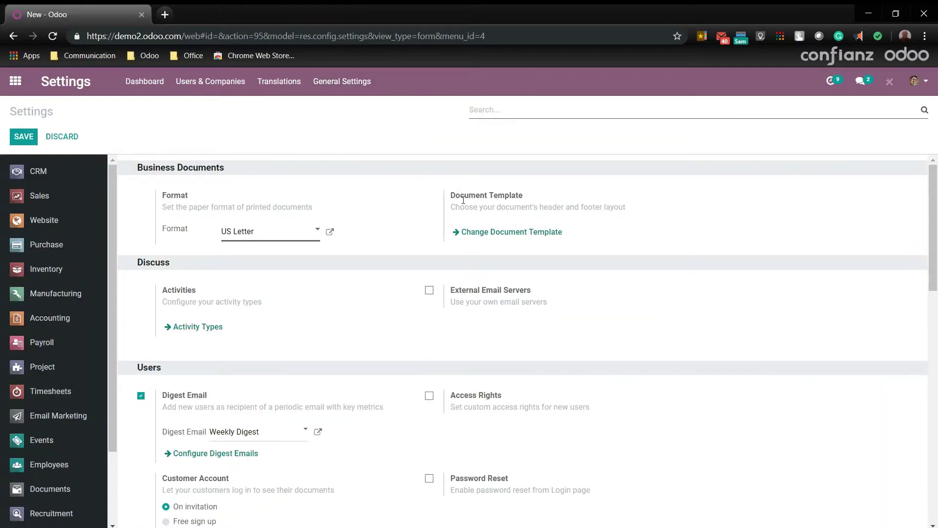
Set the document layout's Company Tagline to 'The Demo Company' and save it.
click(492, 242)
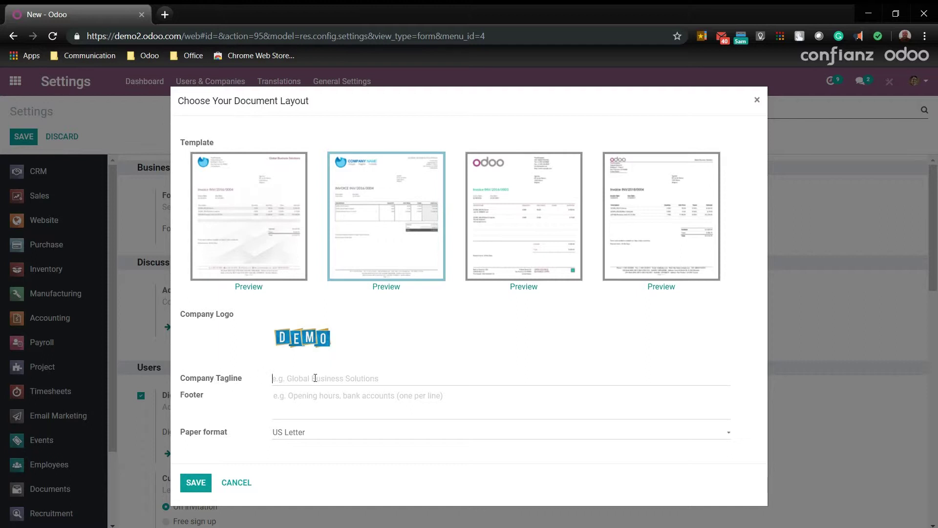
text(The Demo Company)
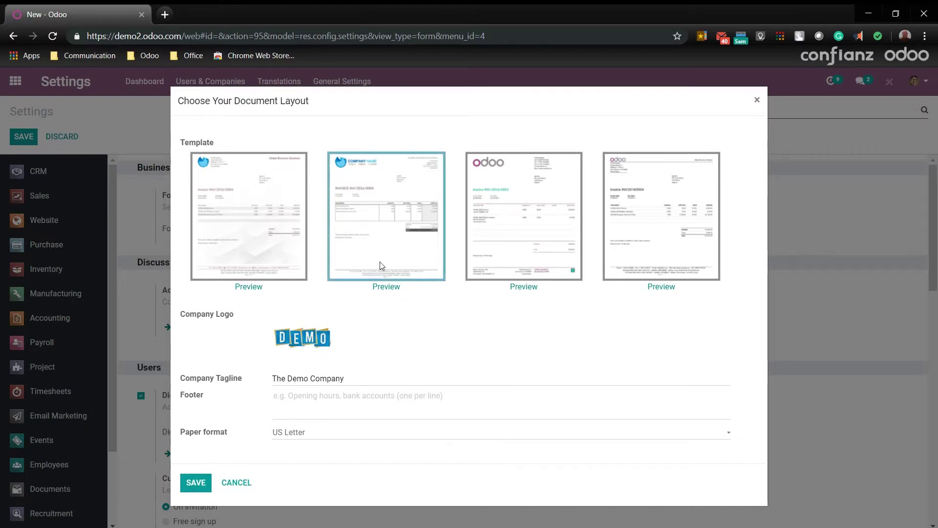
click(191, 482)
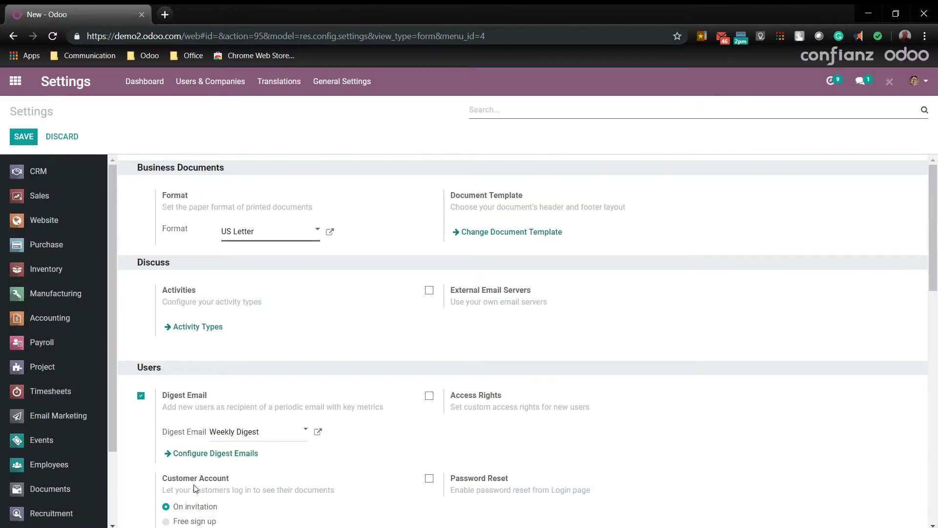
click(15, 80)
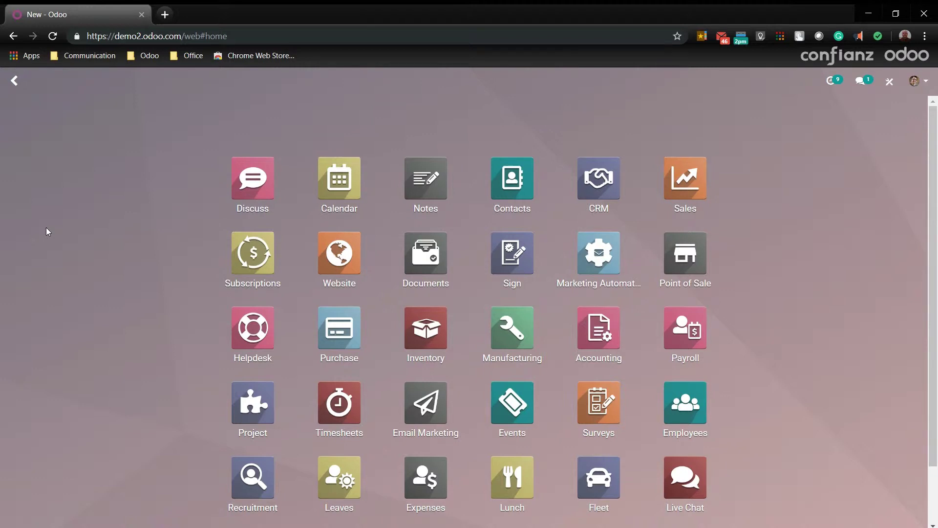
Open the Payment Acquirers list under Accounting's Configuration menu.
click(606, 337)
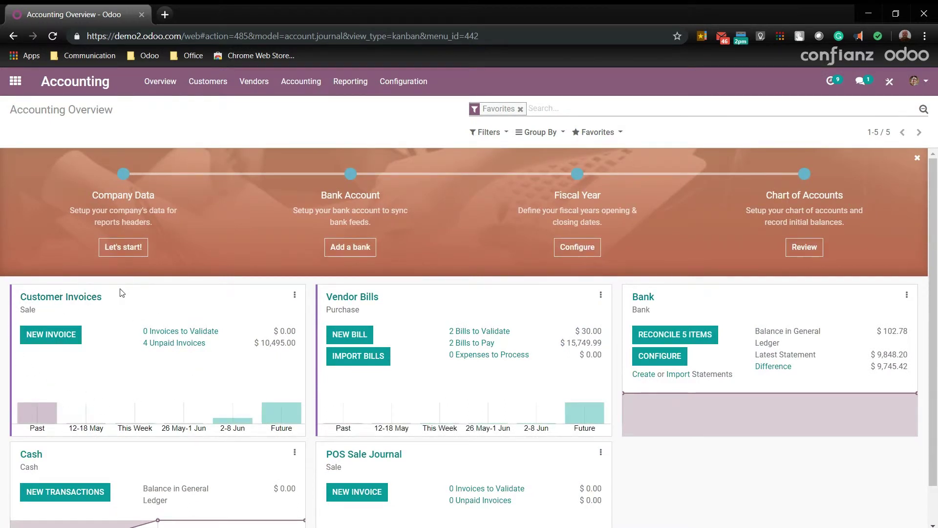
mouse_move(768, 381)
click(401, 93)
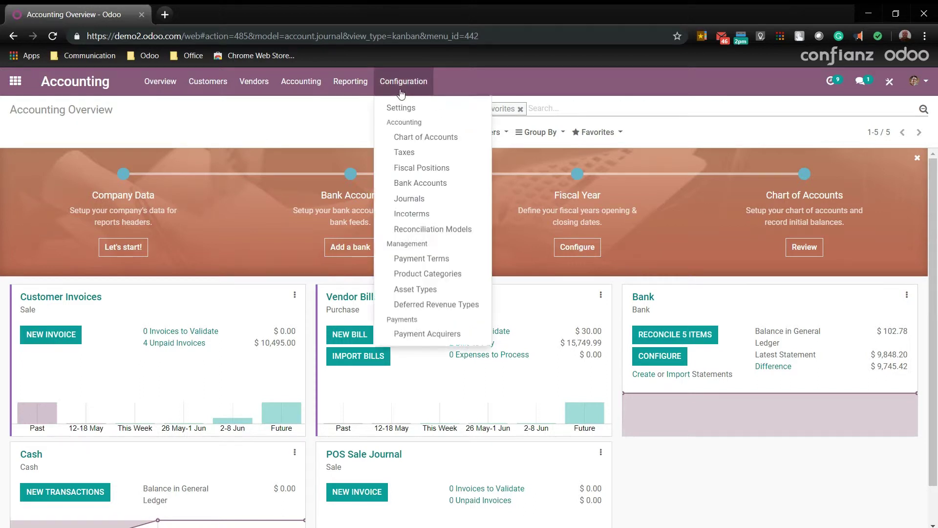
click(427, 334)
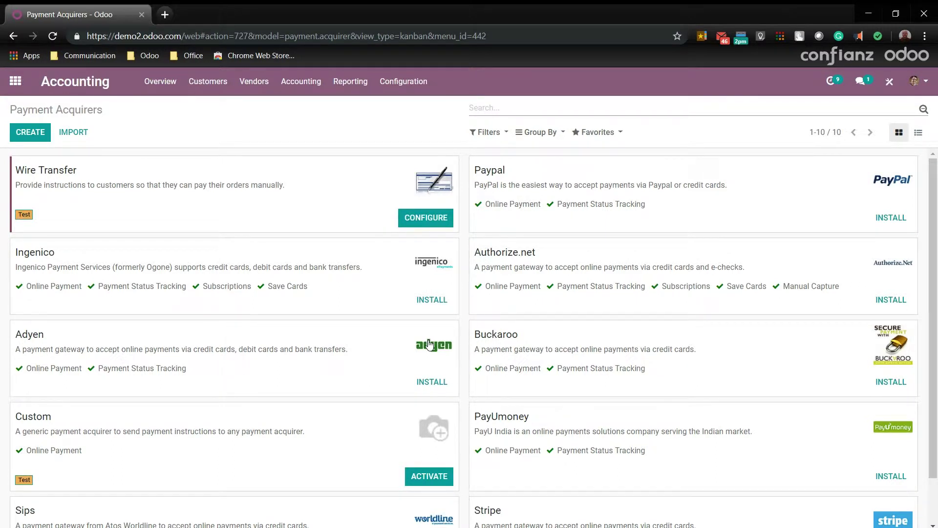
Install, activate and publish the Paypal payment acquirer for the customer portal.
click(892, 219)
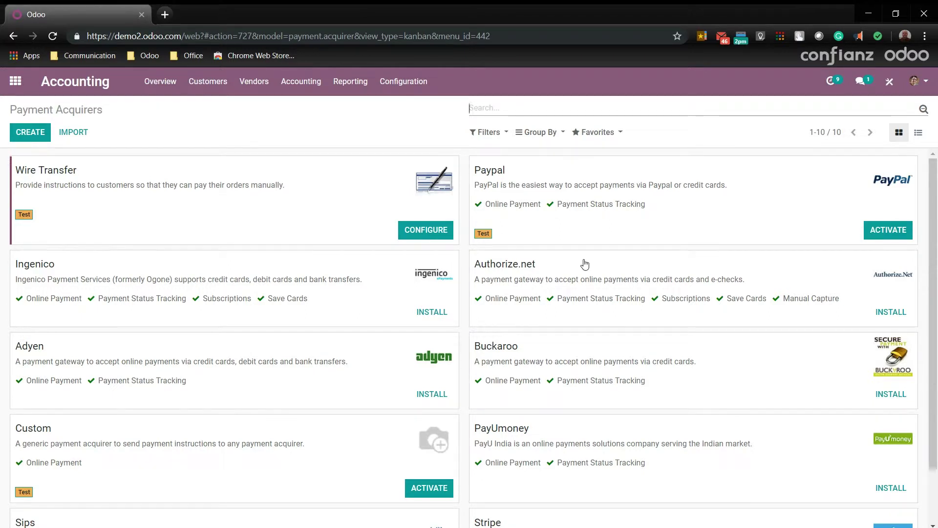
click(886, 235)
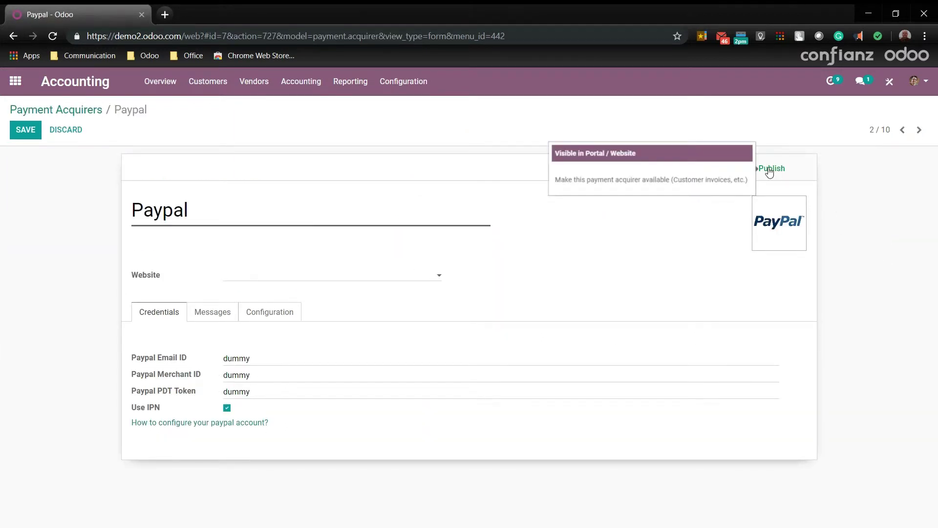
click(769, 170)
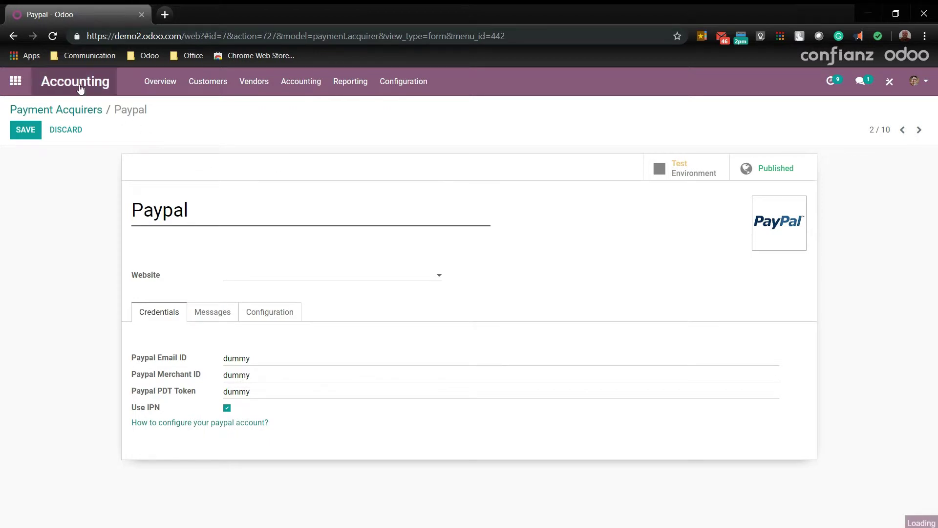
click(81, 87)
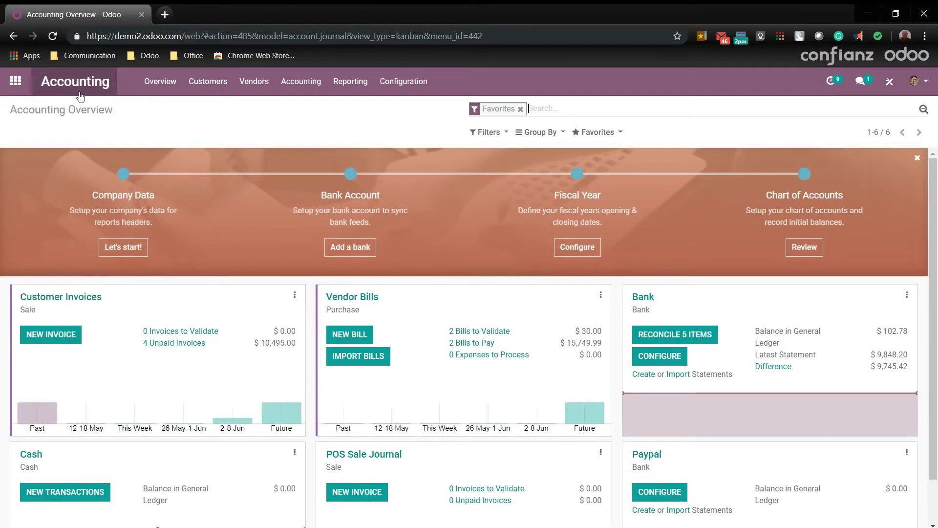
Start a new invoice for Coin gourmand with a Customizable Desk (Custom, White) line.
click(50, 336)
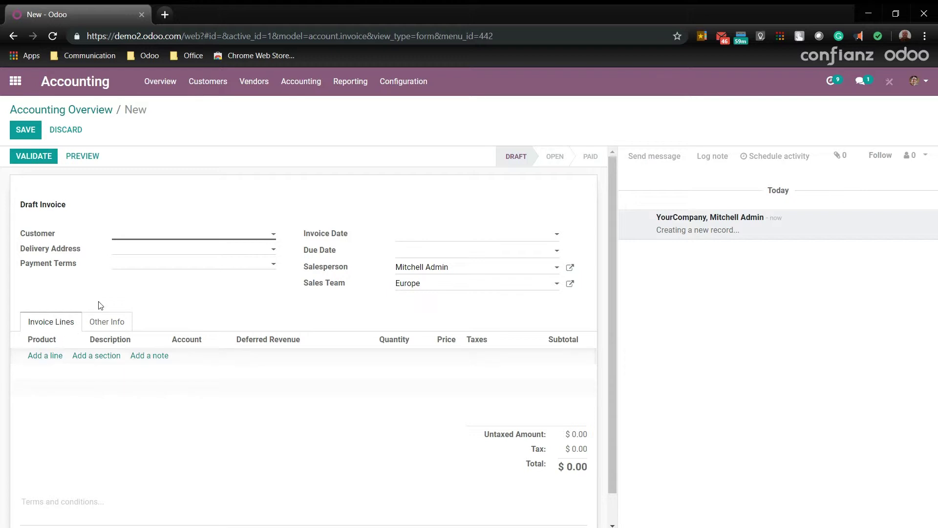
click(163, 233)
click(166, 313)
click(40, 355)
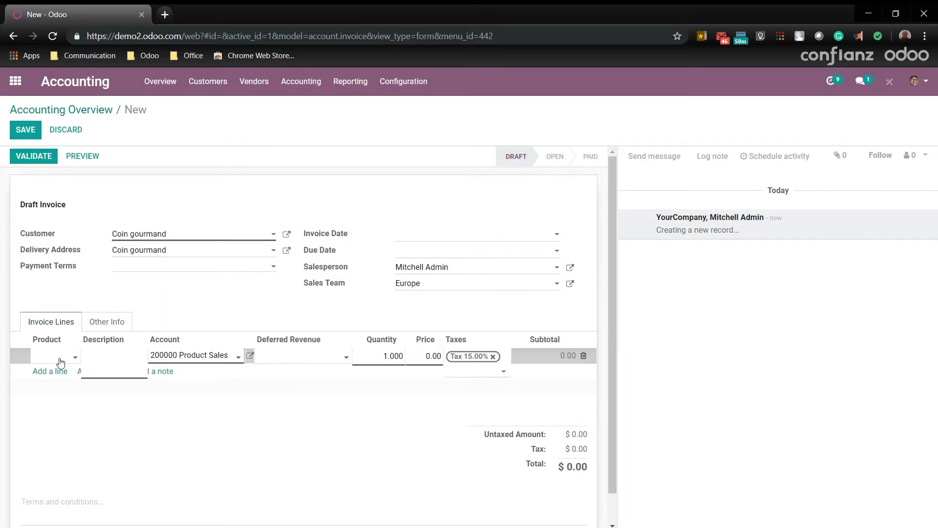
click(59, 360)
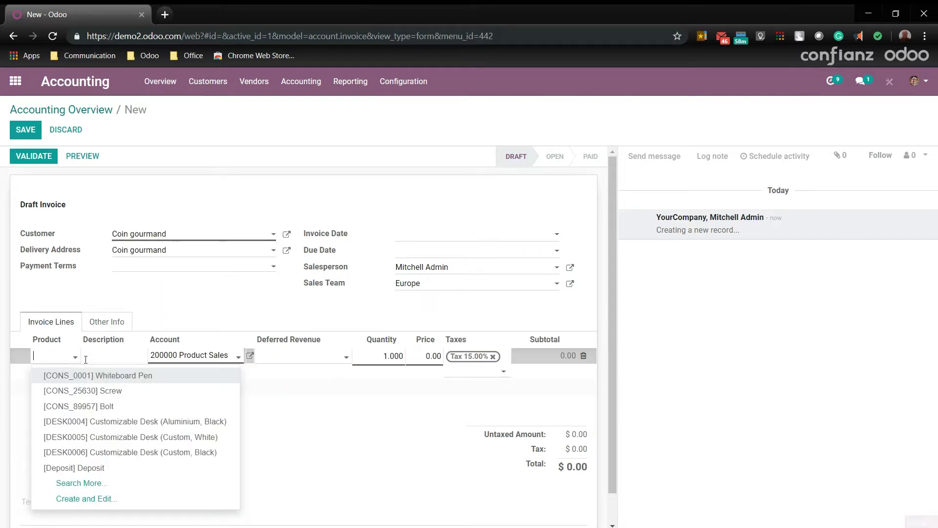
click(183, 437)
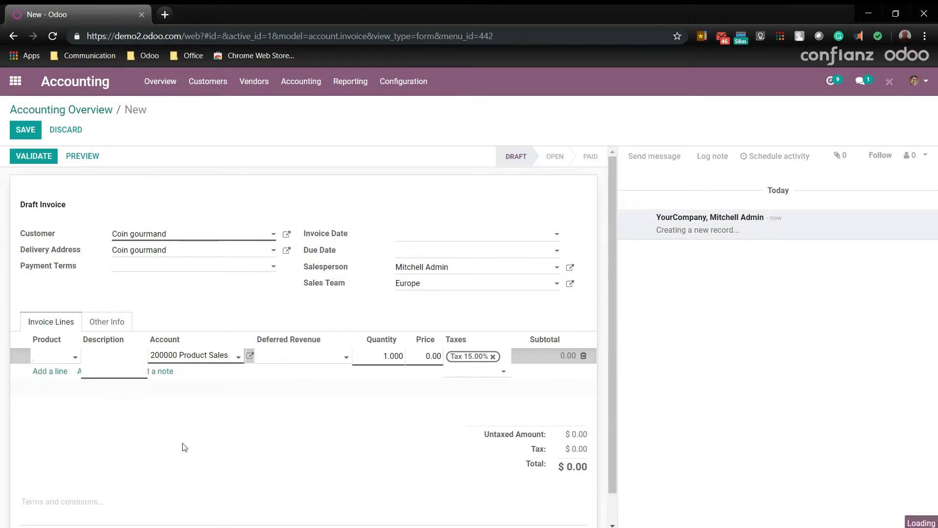
Set the desk quantity to 10, save the draft, and preview it as the customer.
click(322, 361)
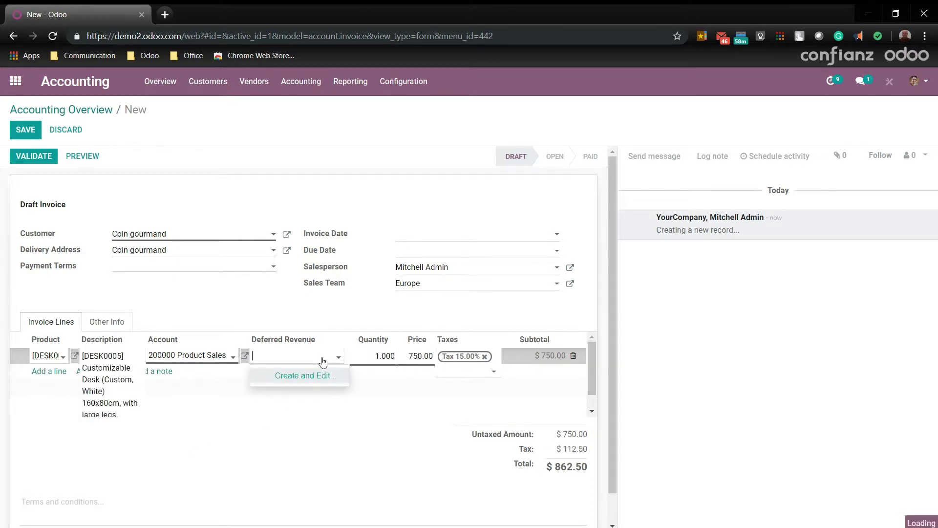
click(393, 356)
text(1)
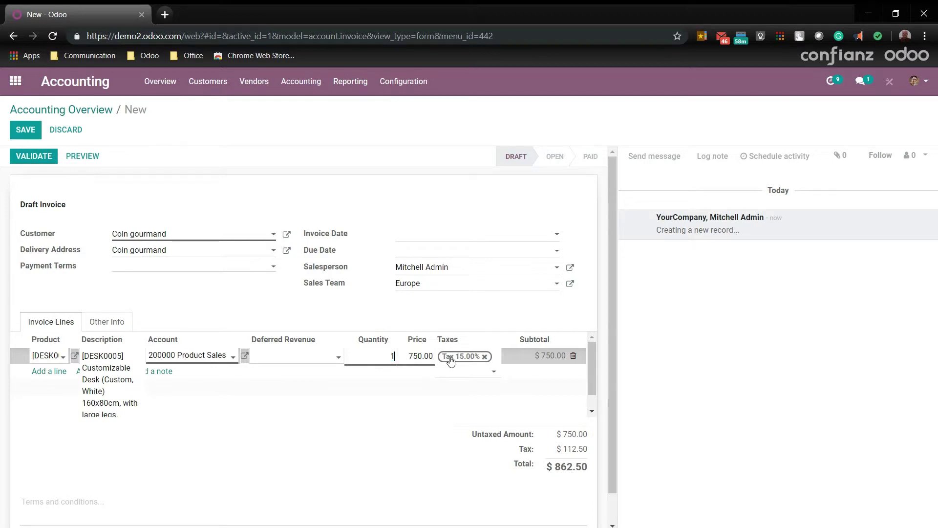
text(0)
click(349, 312)
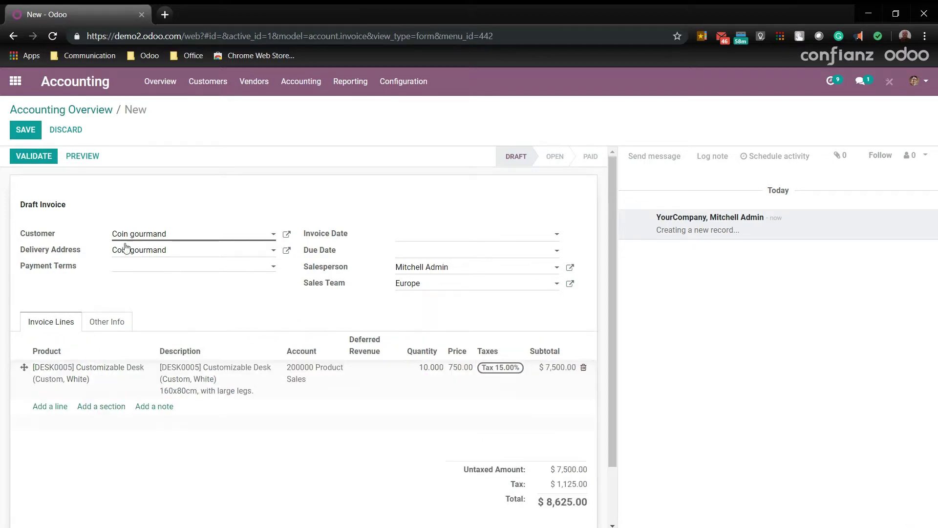
click(33, 132)
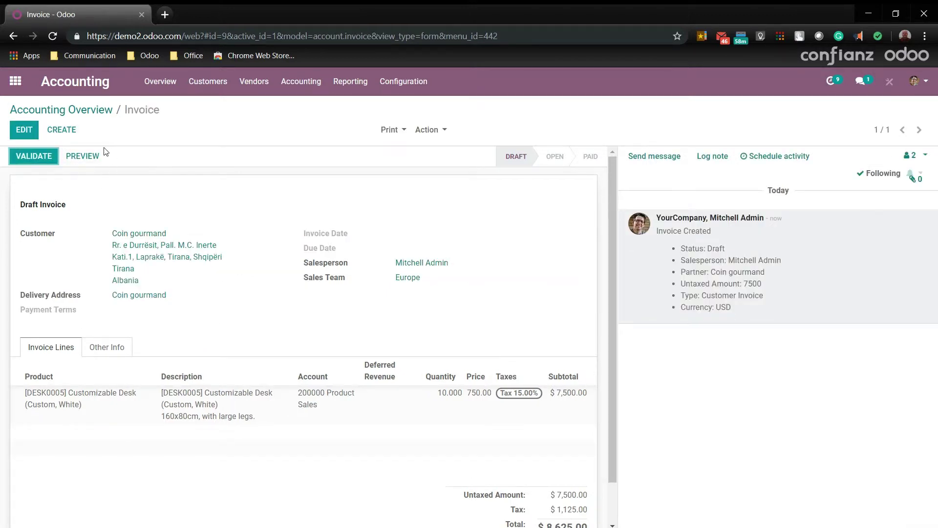
click(93, 158)
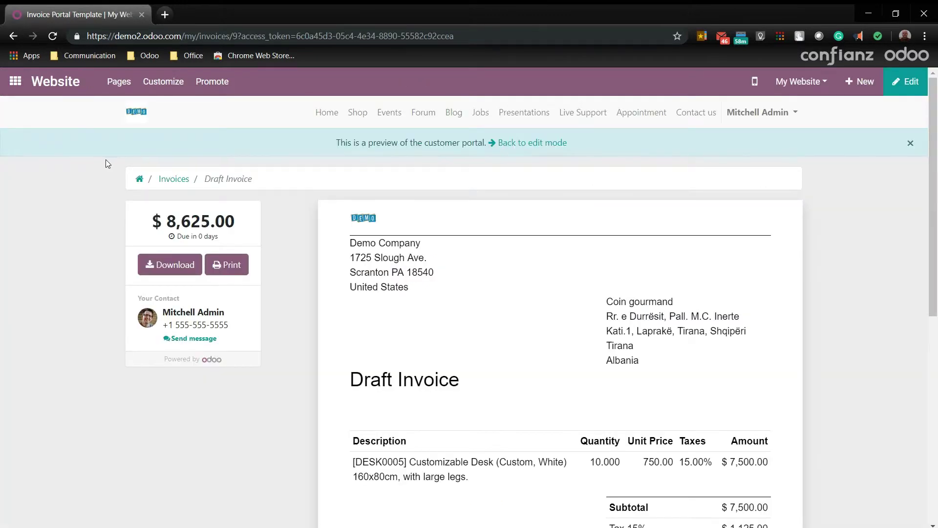
scroll(788, 217, down, 7)
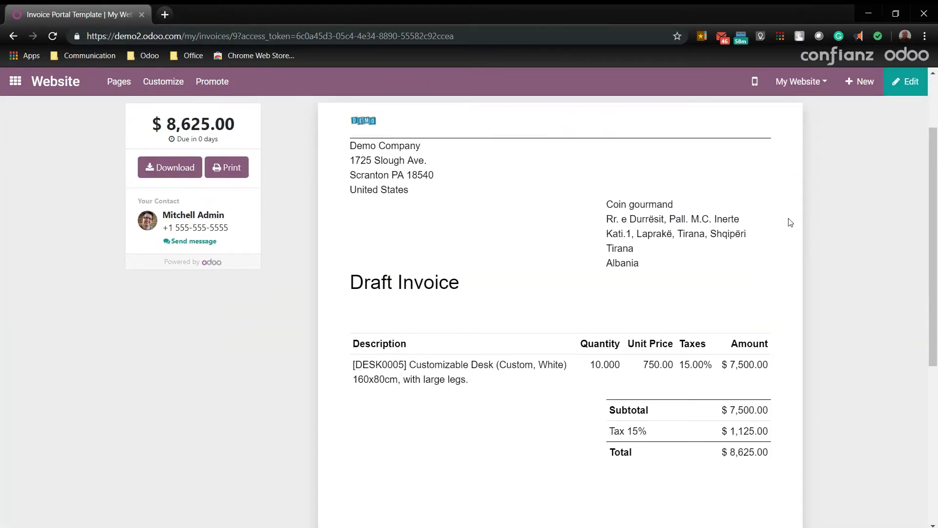
scroll(789, 220, up, 7)
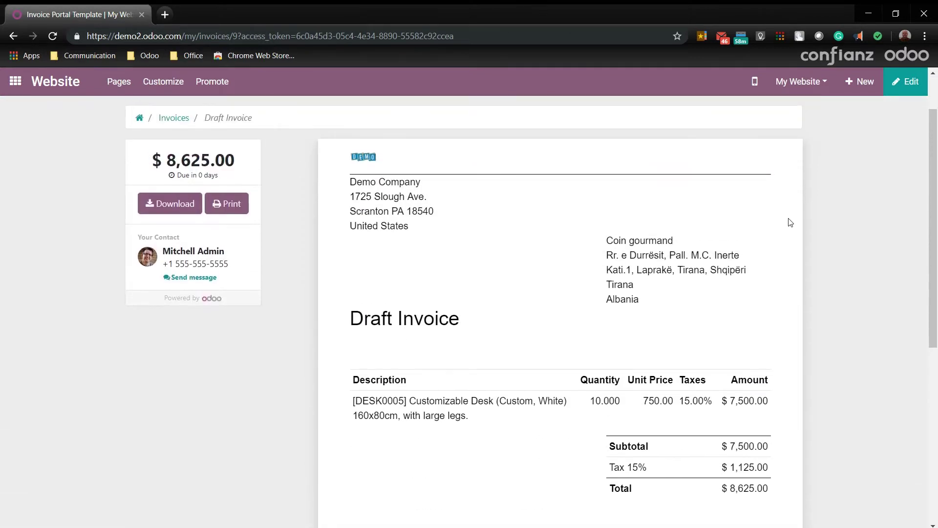
scroll(318, 319, down, 2)
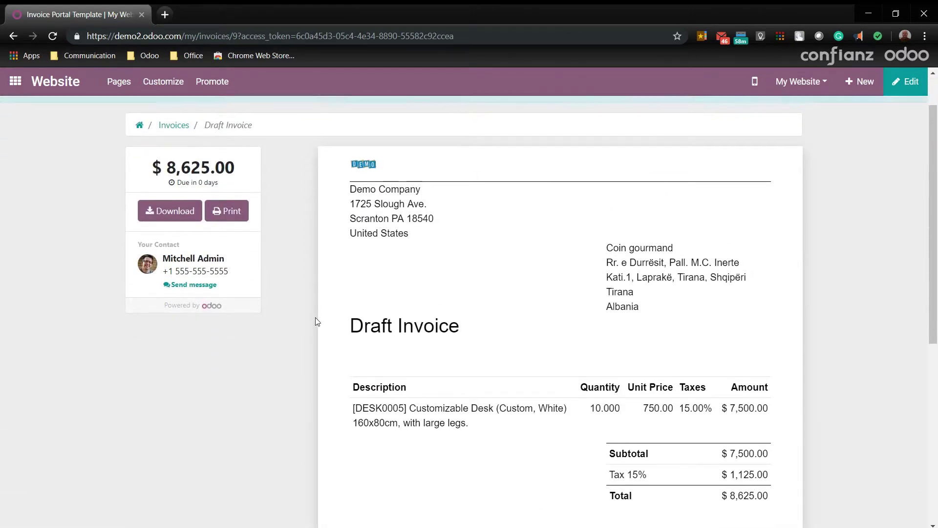
scroll(659, 282, up, 2)
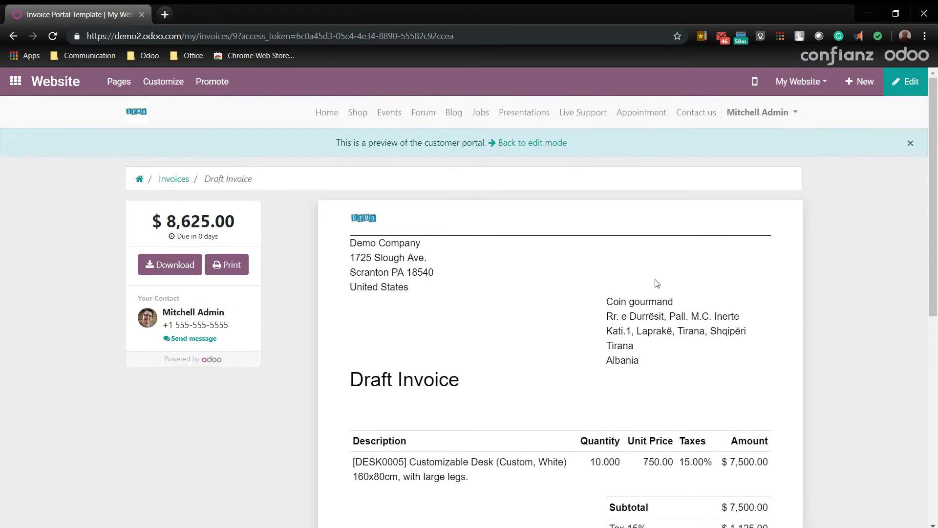
scroll(823, 380, down, 2)
scroll(778, 381, up, 2)
click(532, 143)
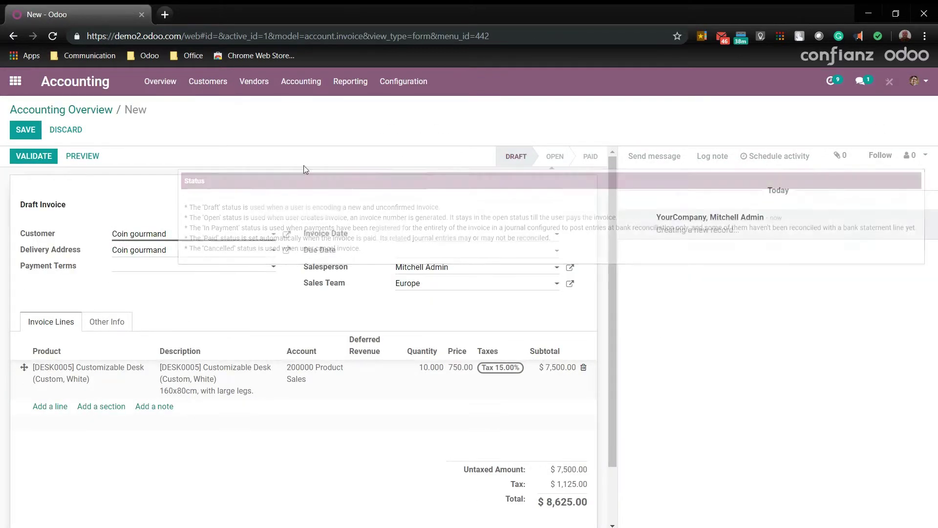
Validate the Coin gourmand draft invoice, making it open invoice INV/2019/0008.
click(15, 159)
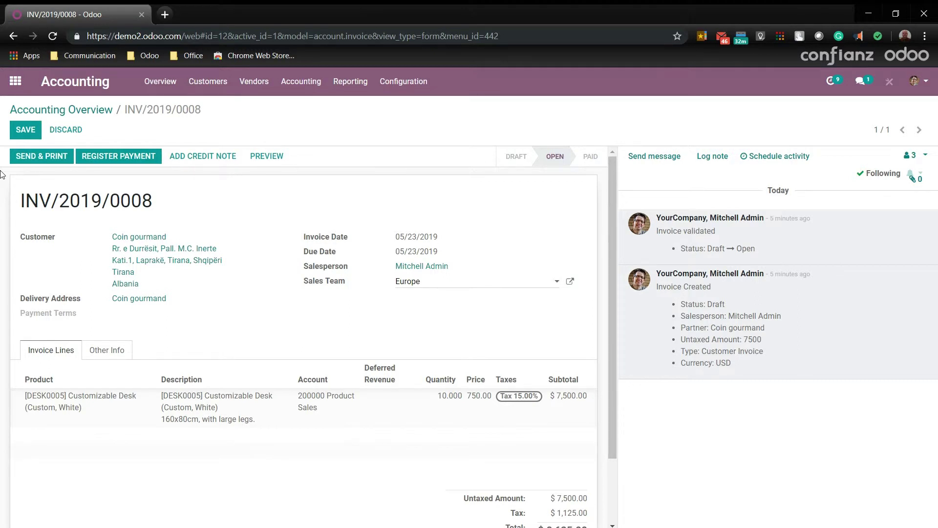
click(126, 161)
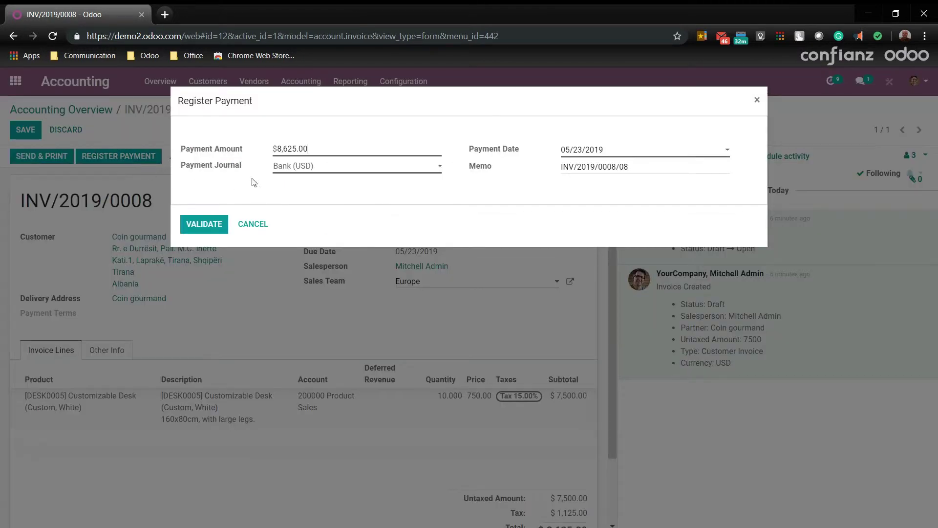
Confirm the $8,625.00 bank payment and review its Paid details on the invoice.
click(201, 228)
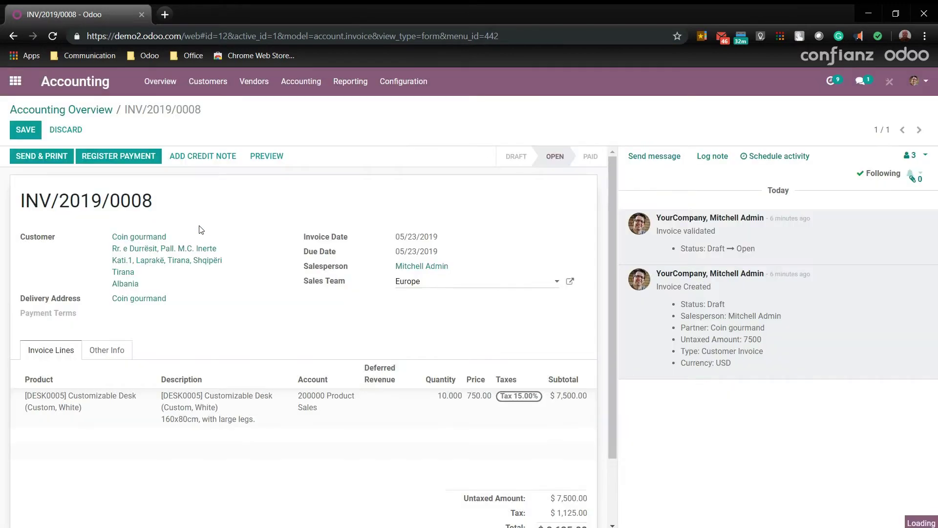
scroll(429, 164, down, 2)
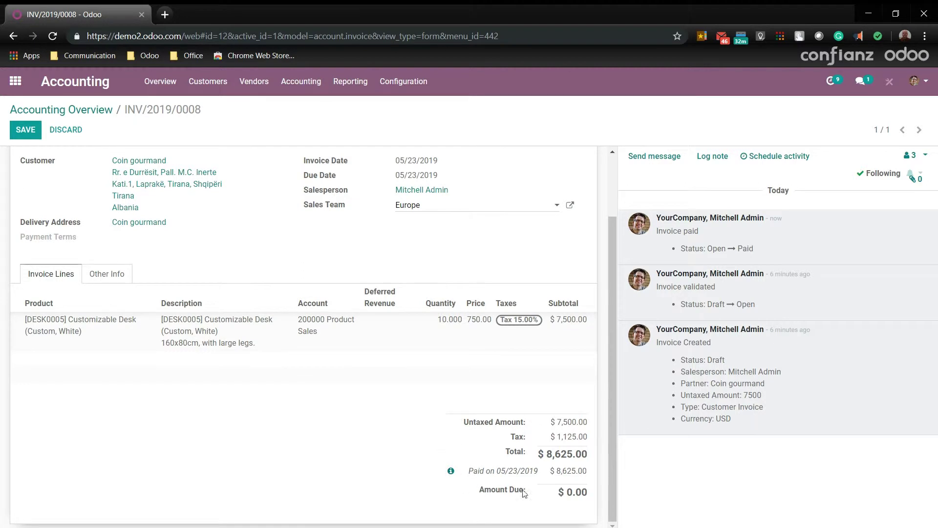
click(450, 471)
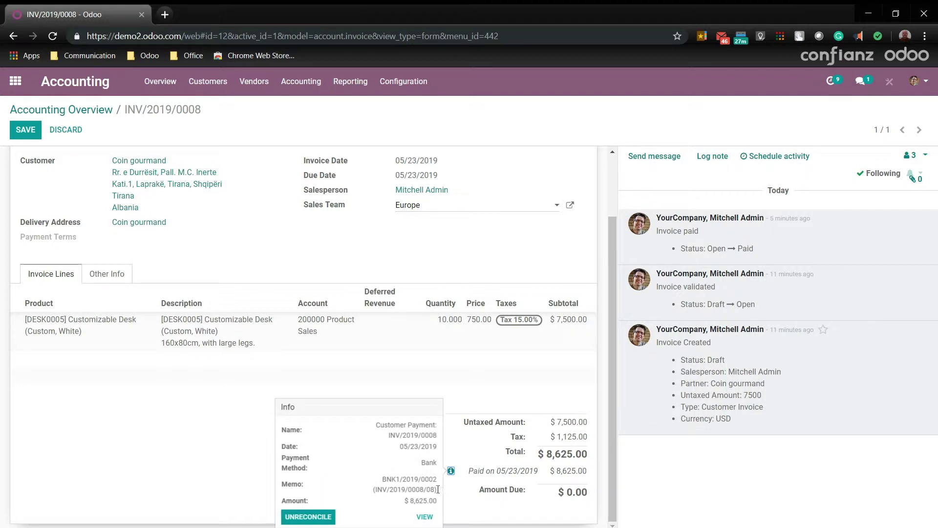
click(441, 396)
scroll(442, 396, up, 3)
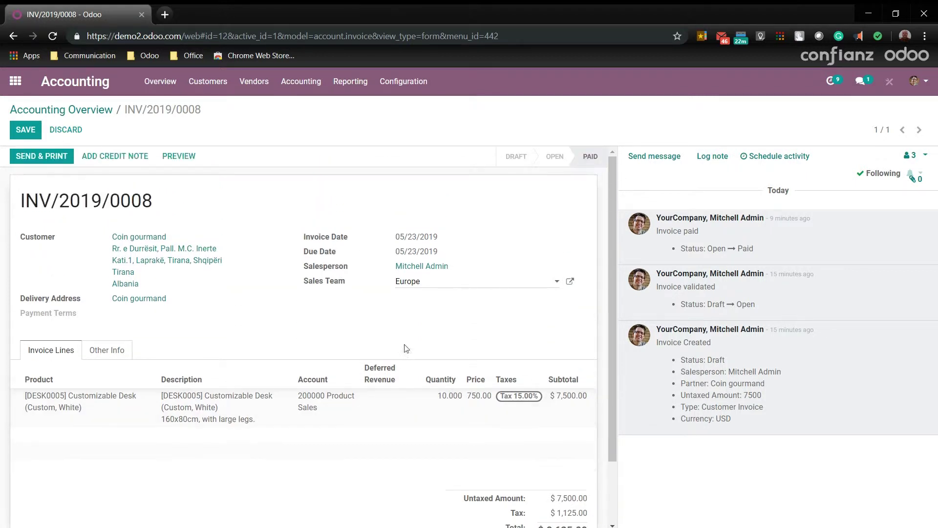
click(34, 154)
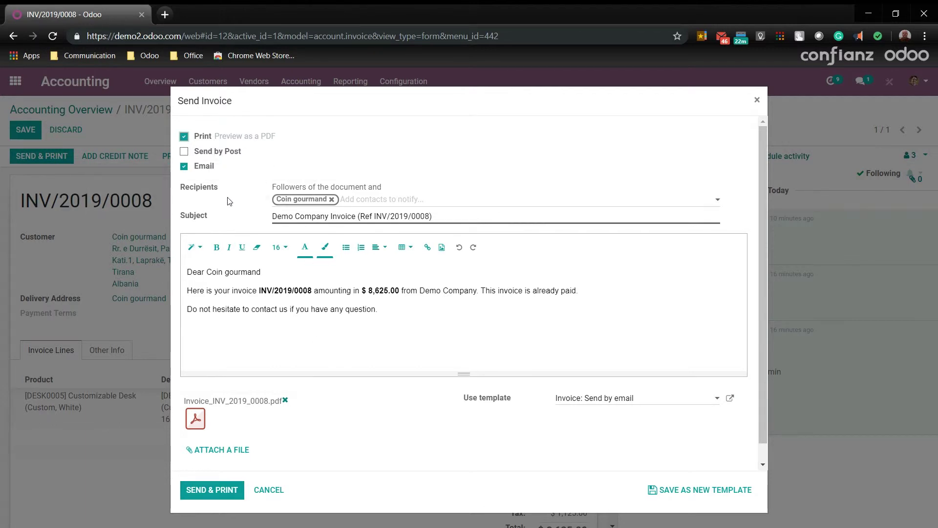
Send & print INV/2019/0008 with both Print and Email checked.
click(210, 492)
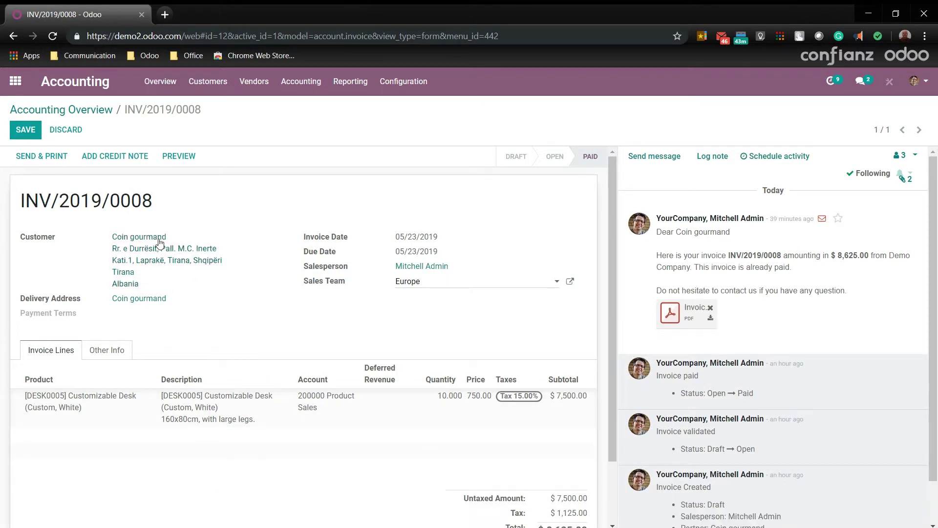
Create a draft credit note for INV/2019/0008 with reason 'Ordered Wrong Item'.
click(125, 166)
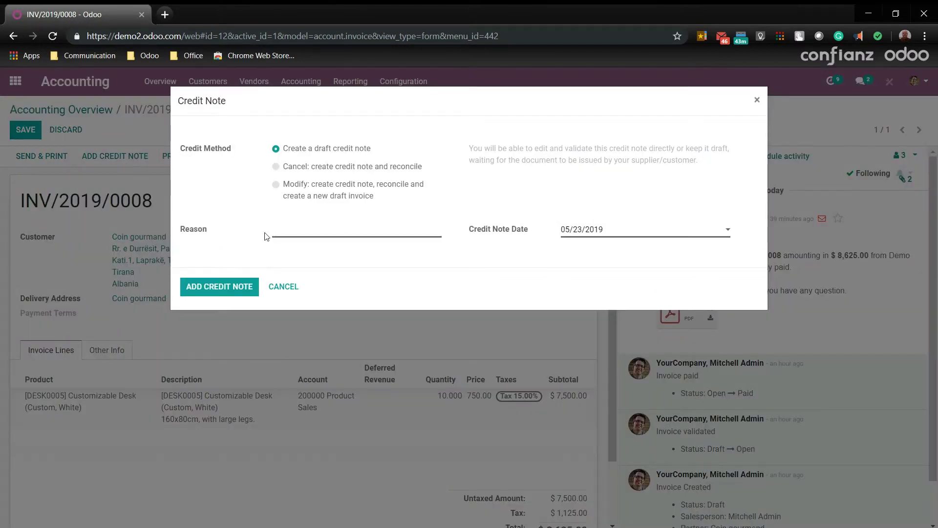
click(296, 227)
text(0)
text(rdered Wrong Item)
click(232, 288)
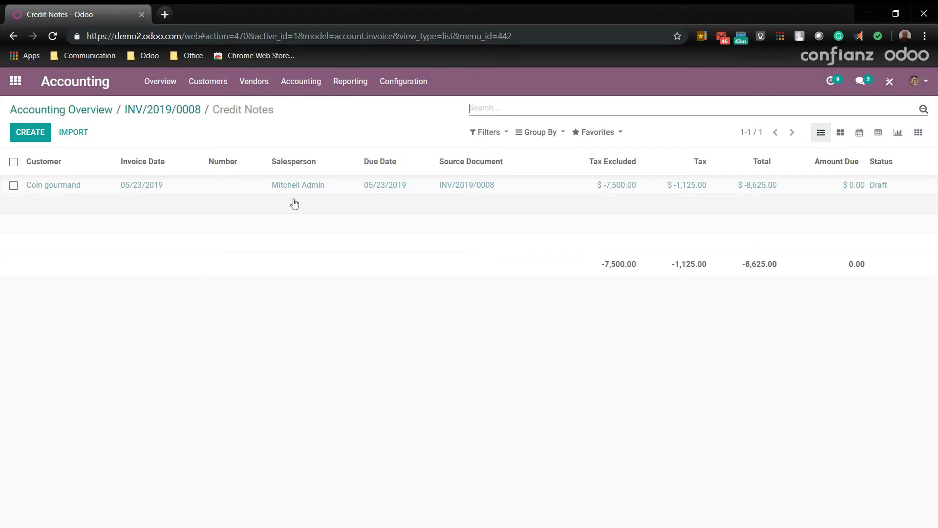
Open the new Coin gourmand credit note and validate it as INV/2019/0009.
click(150, 186)
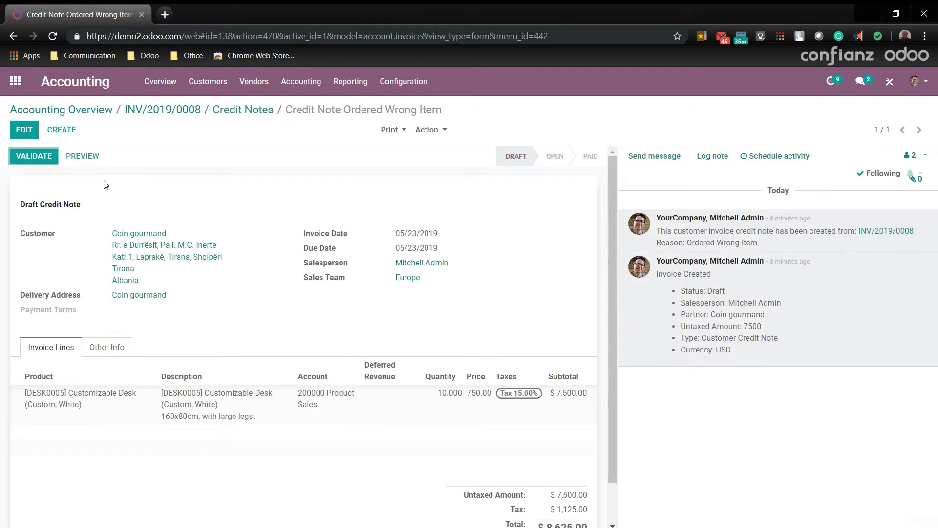
scroll(117, 209, down, 1)
scroll(120, 215, up, 1)
click(35, 162)
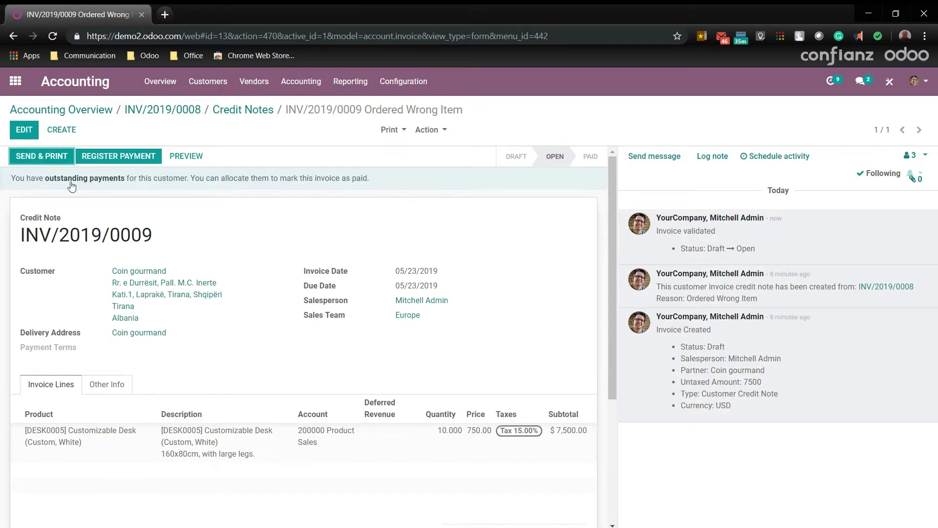
click(129, 165)
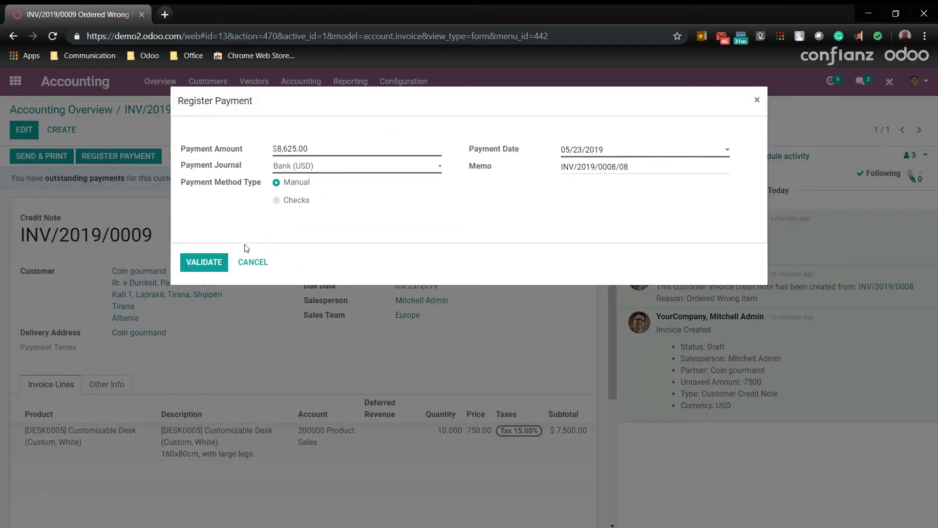
Confirm the credit note payment, then open the Sales quotations list.
click(216, 263)
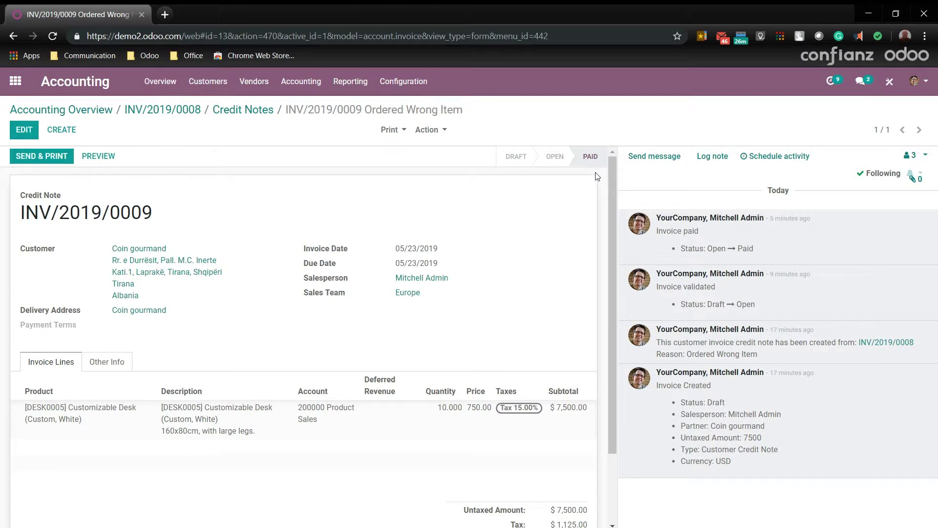
click(15, 79)
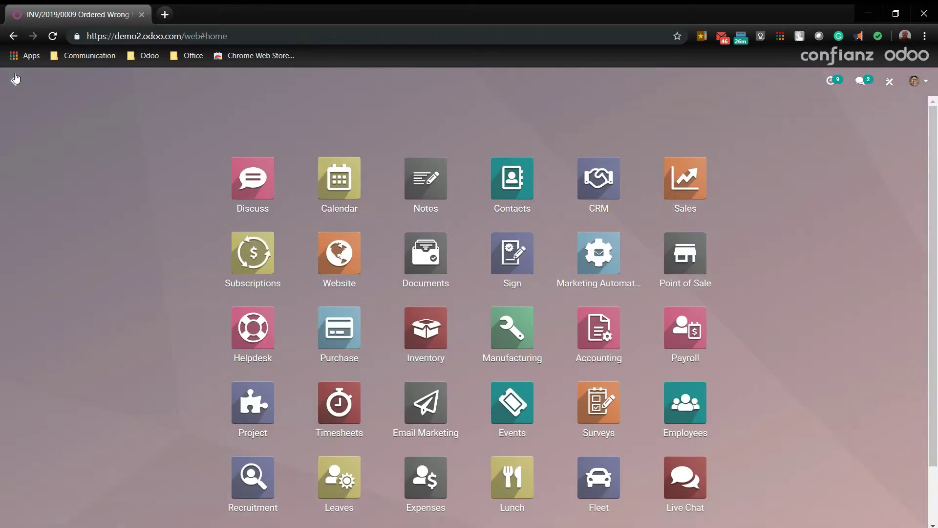
click(670, 177)
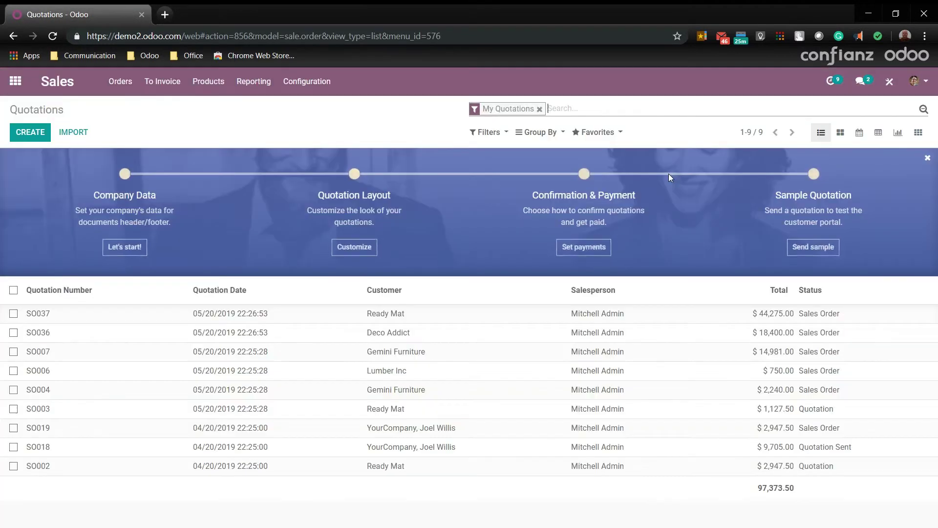
Start a new quotation for the customer Coin gourmand.
click(31, 135)
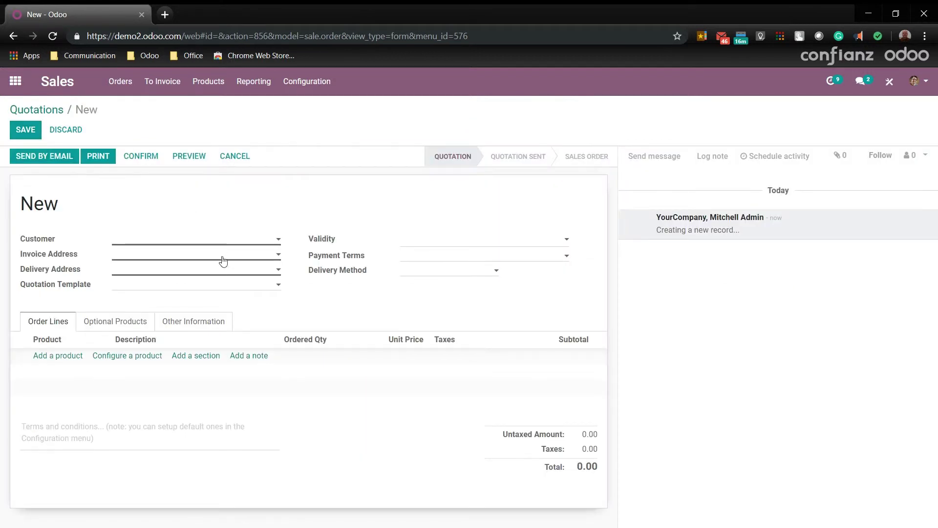
click(224, 243)
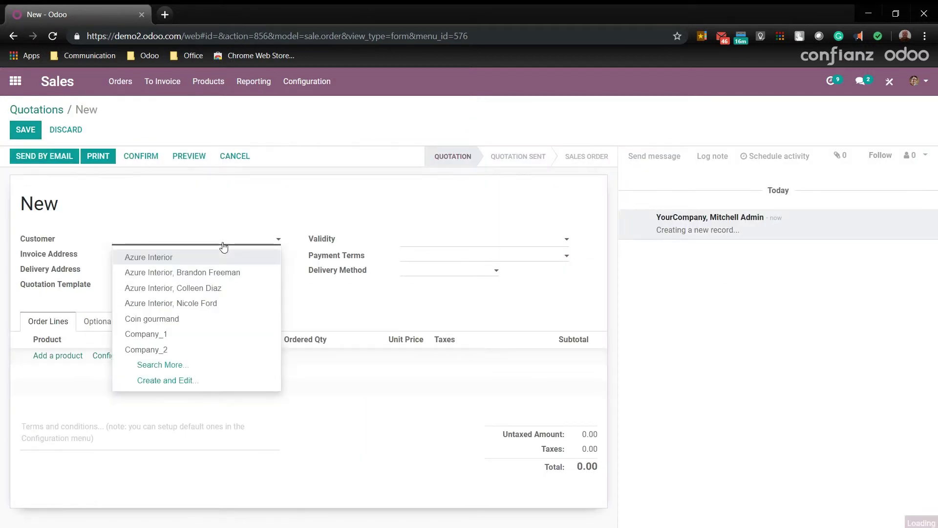
click(225, 322)
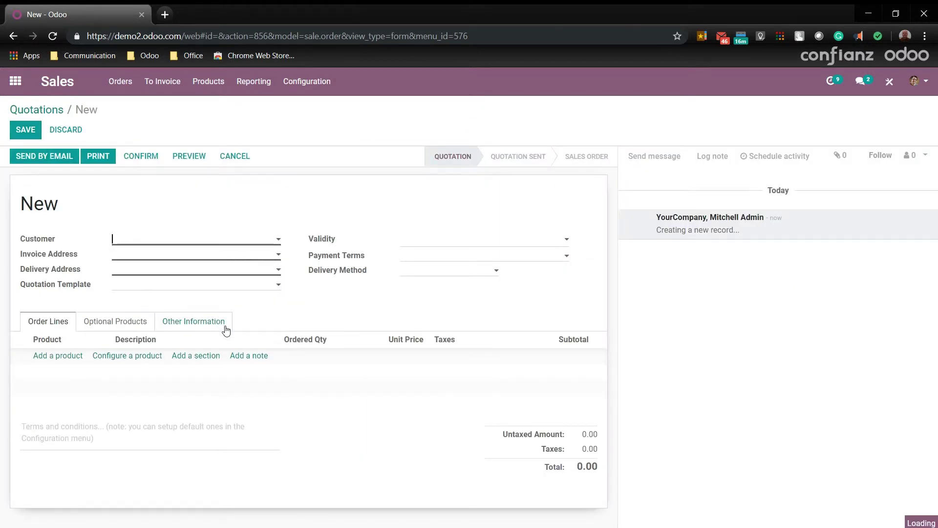
Add a line of 100 Whiteboard Pens at 1.20 and save the quotation as SO038.
click(59, 364)
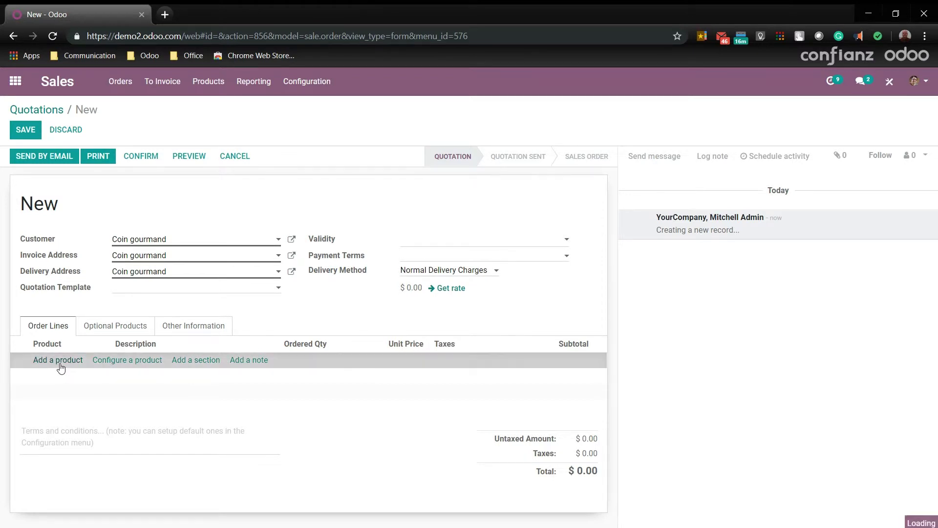
click(331, 151)
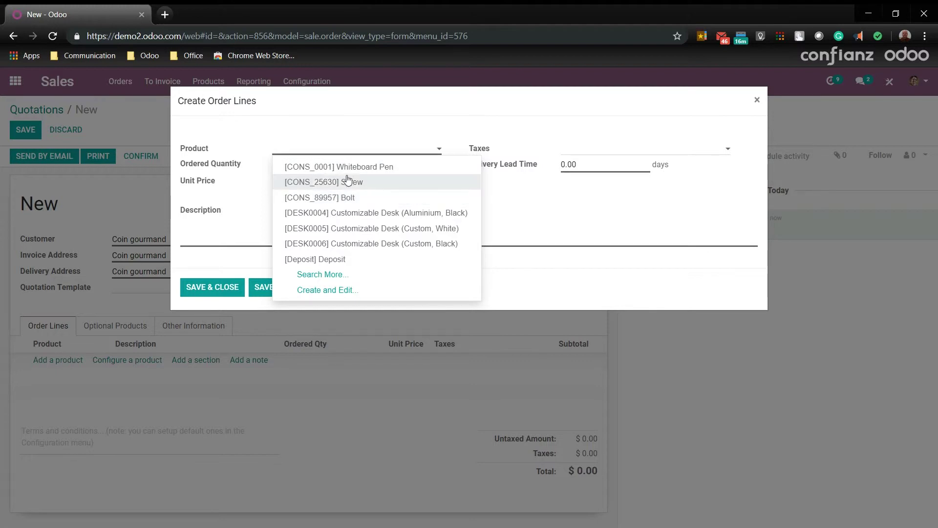
click(369, 167)
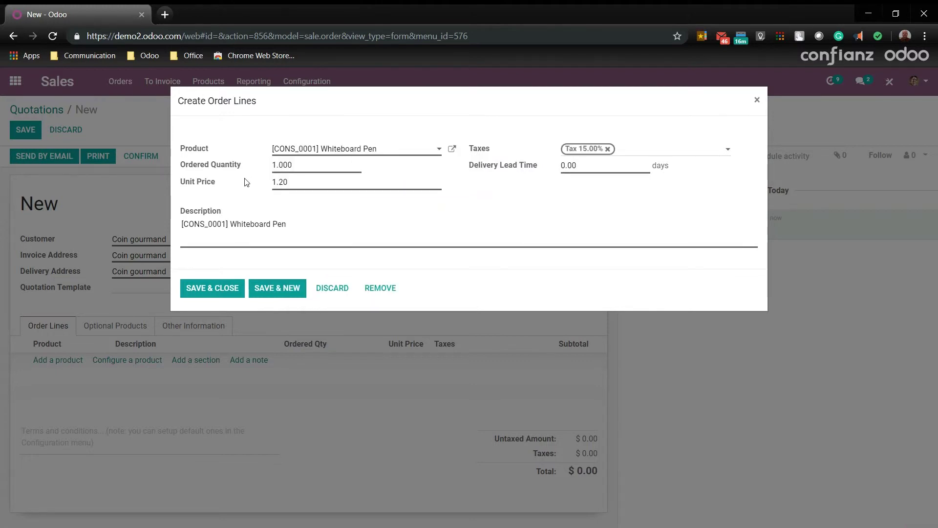
double_click(275, 167)
text(100)
click(213, 288)
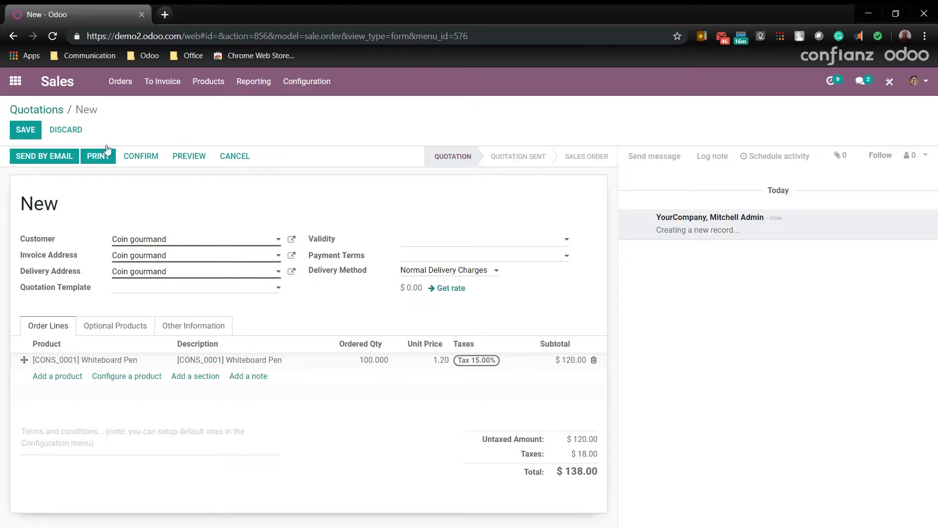
click(16, 128)
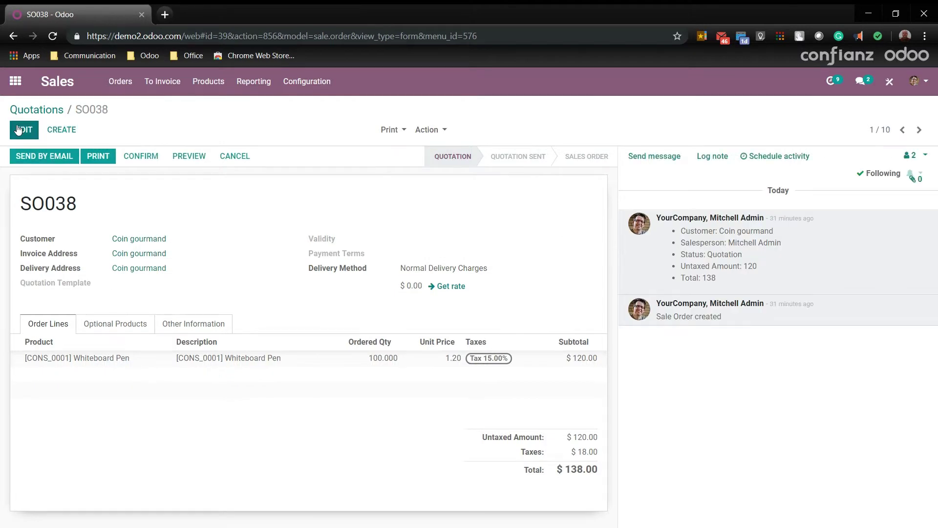
Confirm SO038 as a sales order and generate its $138.00 invoice from the invoiceable lines.
click(142, 162)
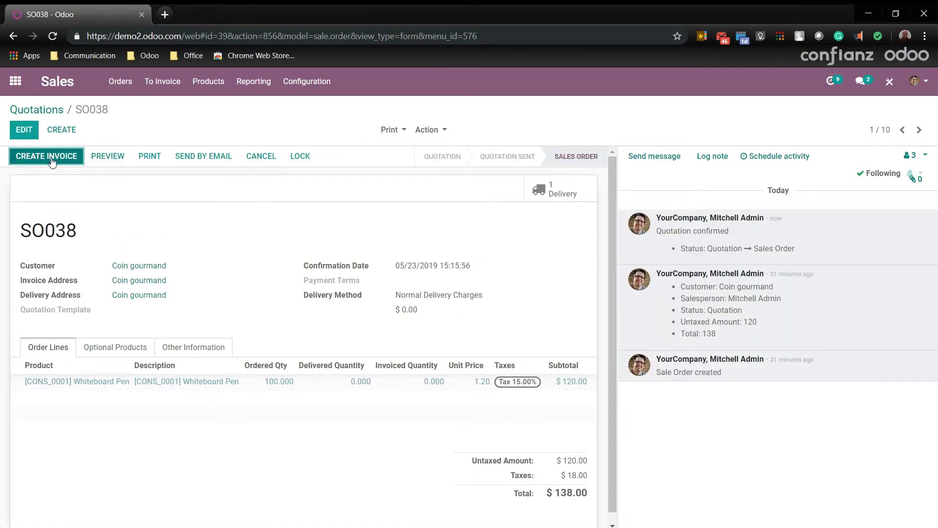
click(51, 158)
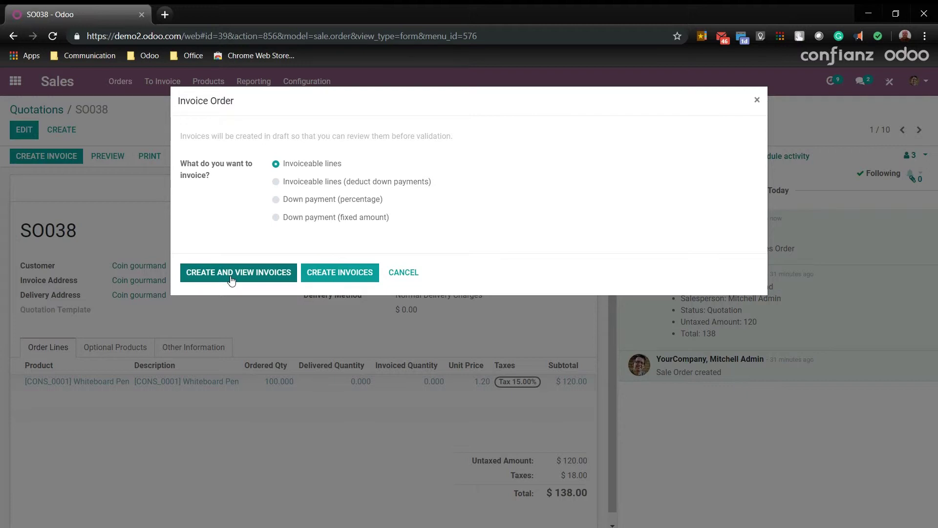
click(231, 277)
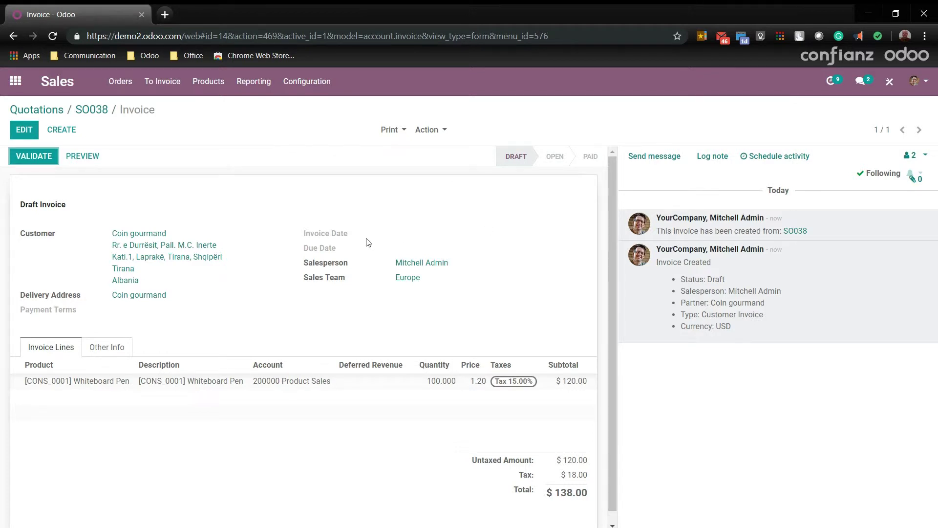
Validate the SO038 invoice as INV/2019/0010, then open the Accounting app.
click(33, 156)
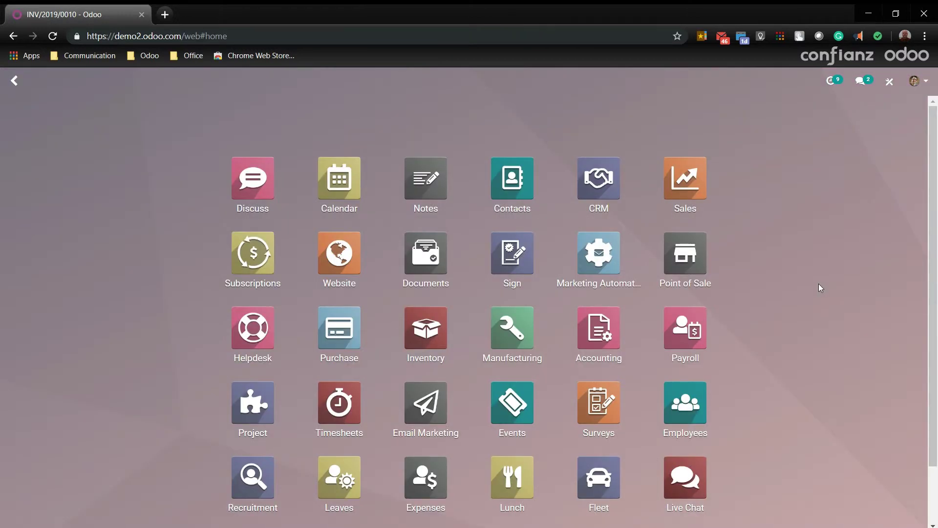
click(600, 321)
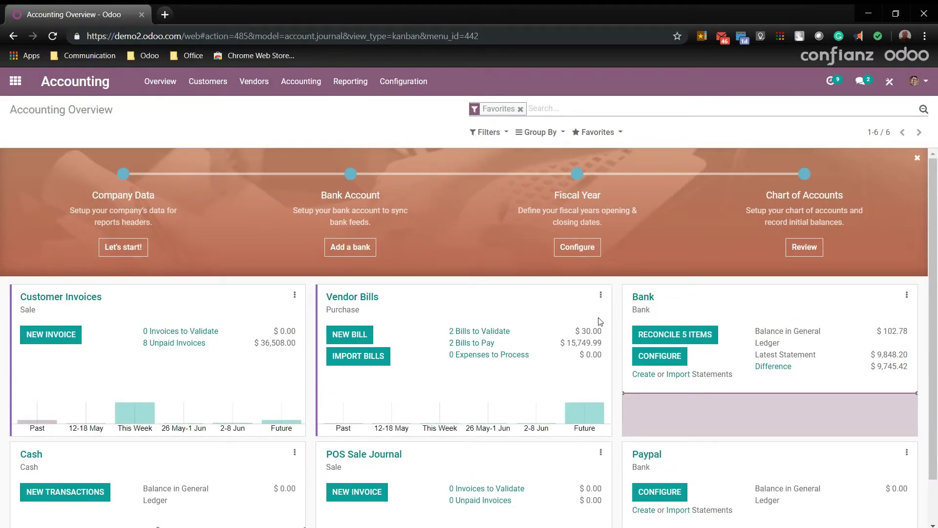
Under Accounting Configuration > Payment Terms, create the term with its pasted name and invoice description.
click(406, 92)
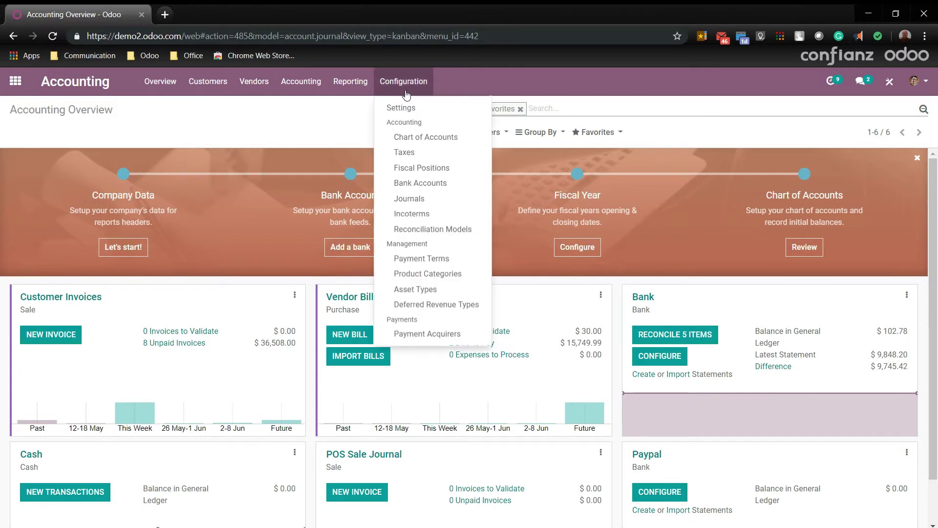
click(411, 259)
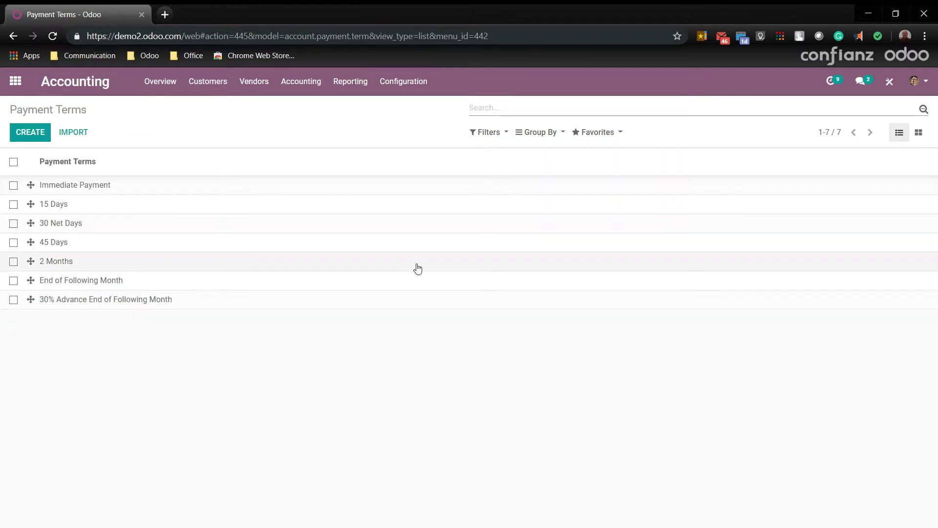
click(42, 131)
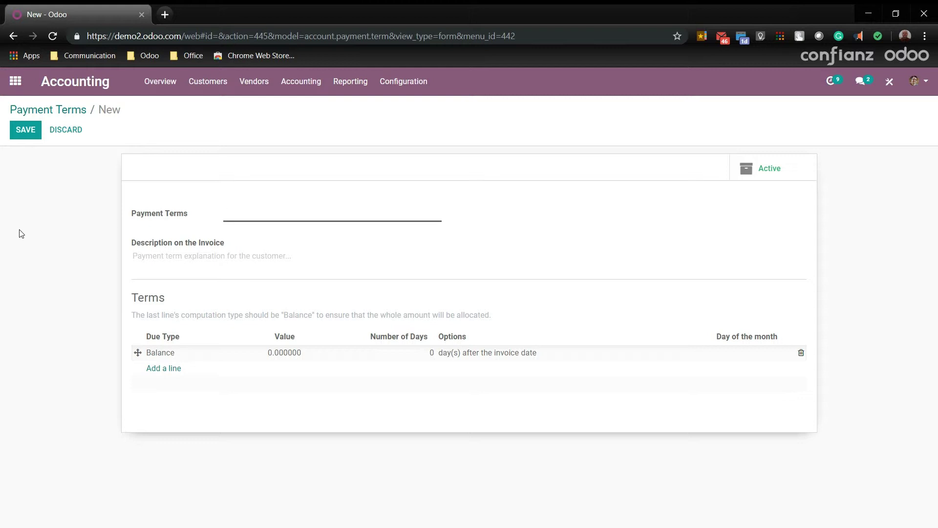
text(2% before 10 days and full price before 30)
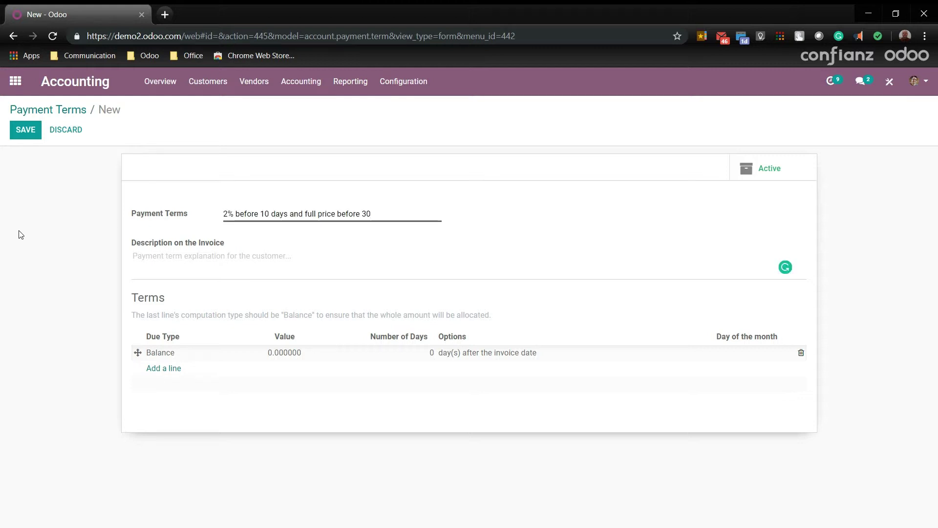
click(195, 255)
text(2% discount before 10 days. Otherwise full payment before 30 days.)
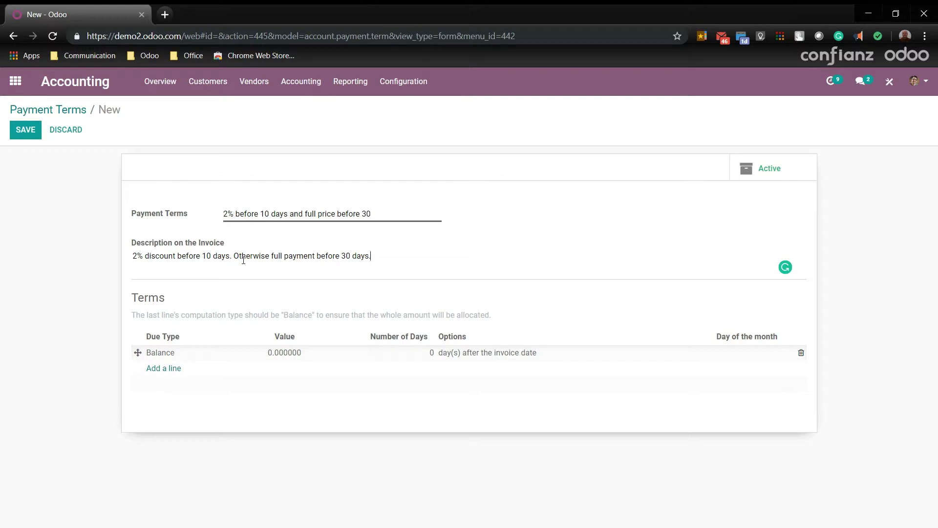
click(174, 369)
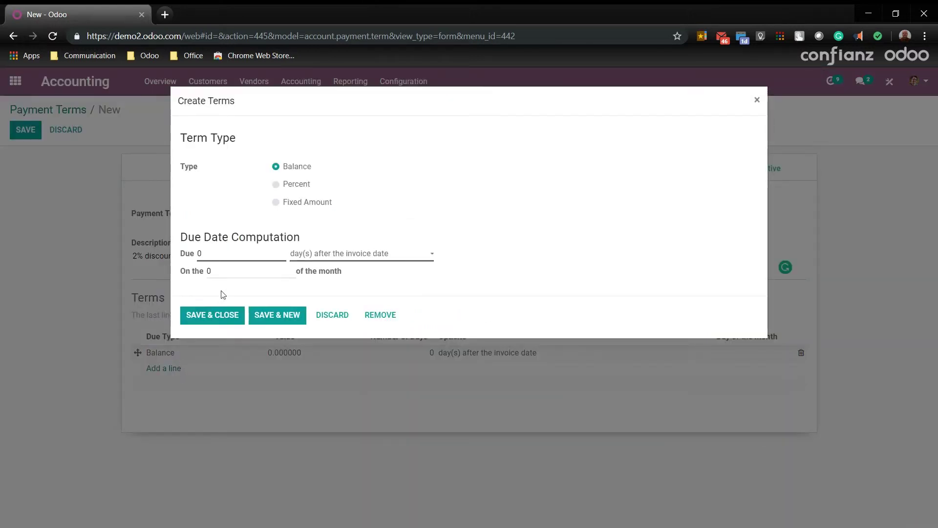
Add a Percent installment line of 98% due after 10 days.
click(276, 185)
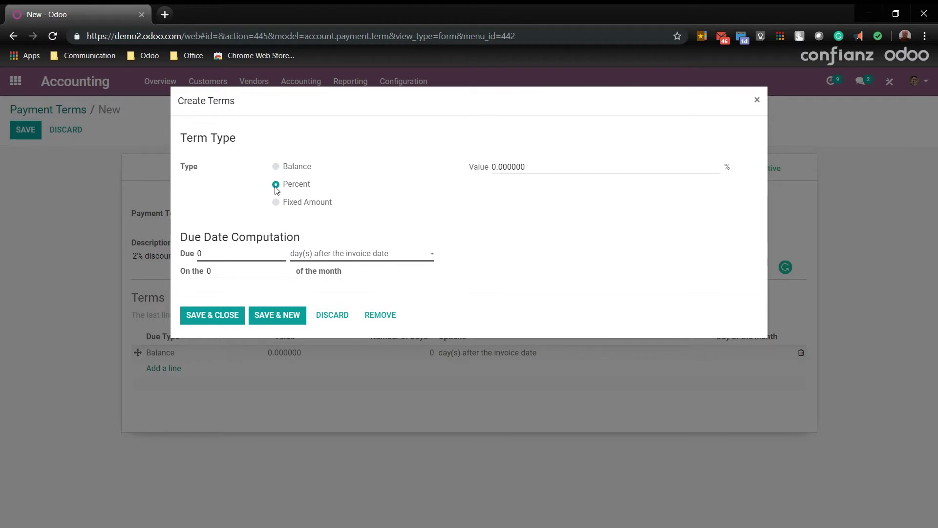
click(540, 169)
text(98)
click(219, 254)
text(10)
click(209, 313)
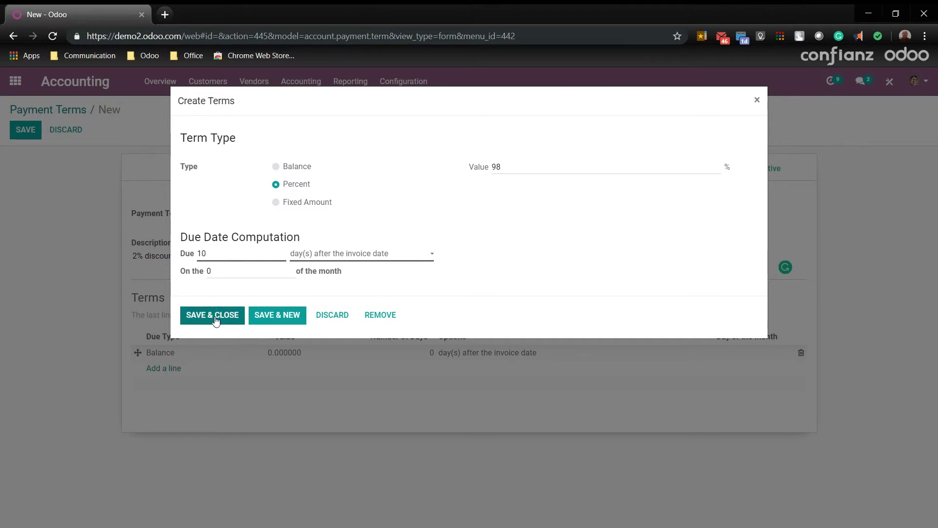
click(216, 319)
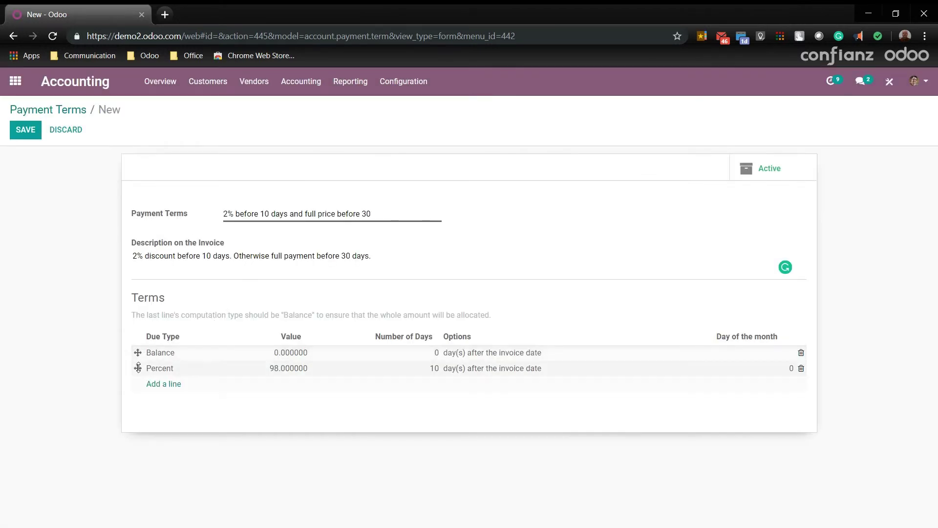
Move the 98% line above Balance, set Balance due after 30 days, and save the term.
drag(138, 368, 138, 351)
click(155, 373)
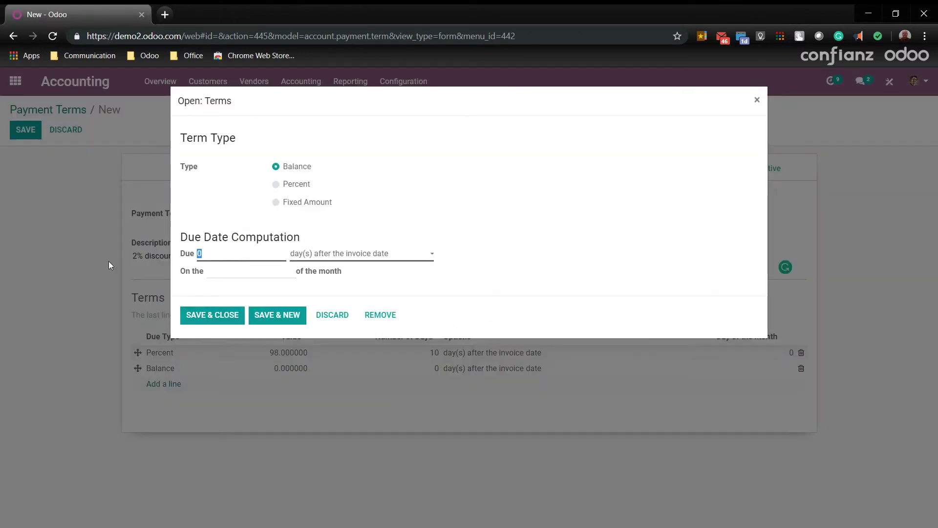
key(BackSpace)
text(30)
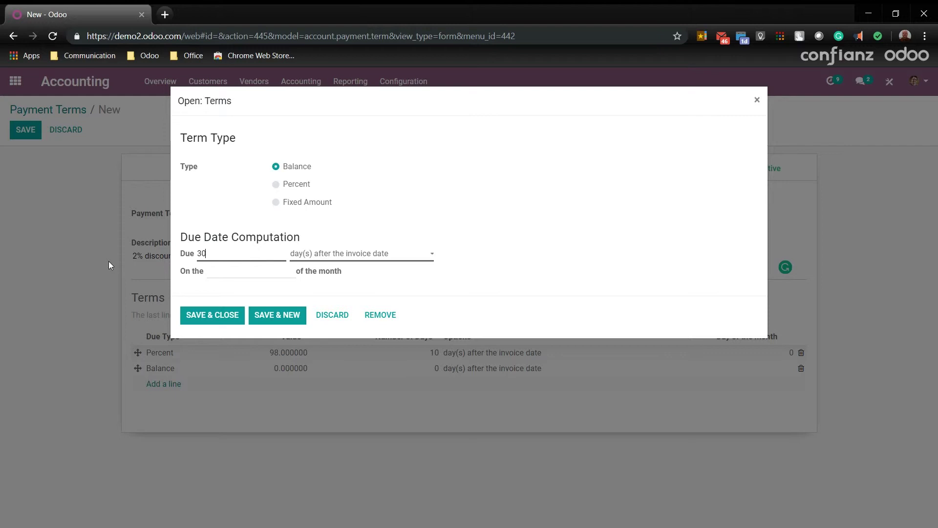
click(186, 316)
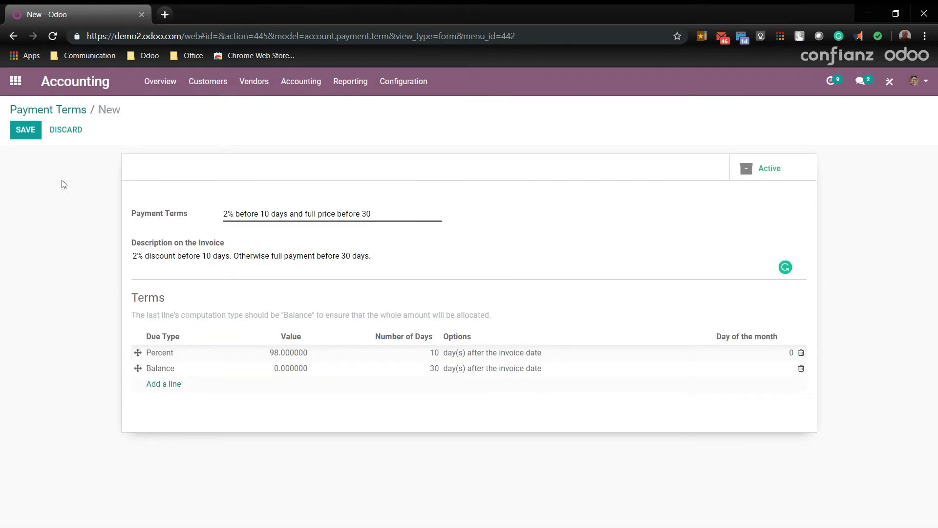
click(25, 133)
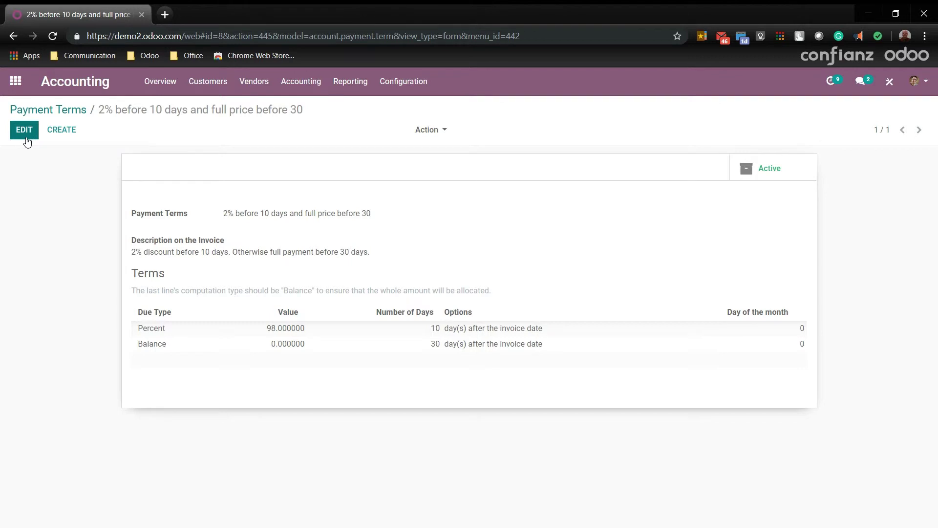
click(15, 82)
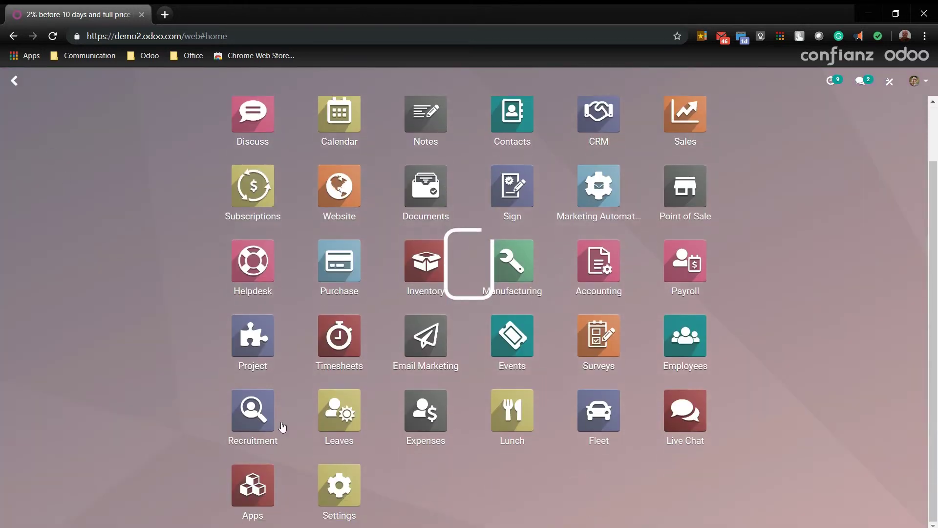
click(338, 491)
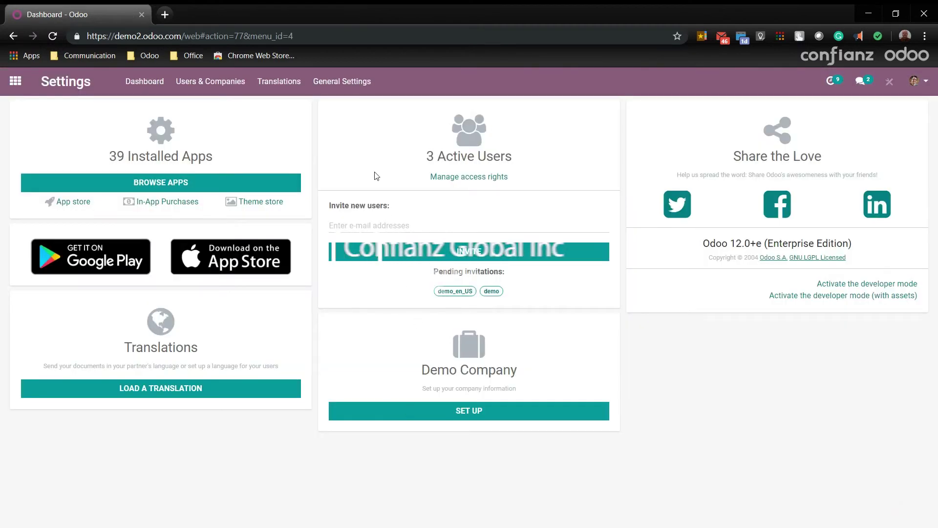
click(340, 82)
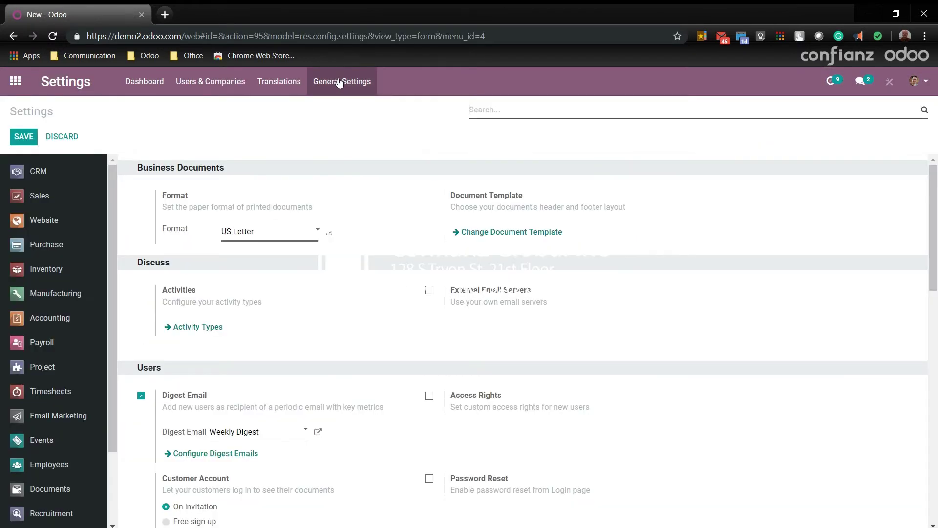
click(485, 235)
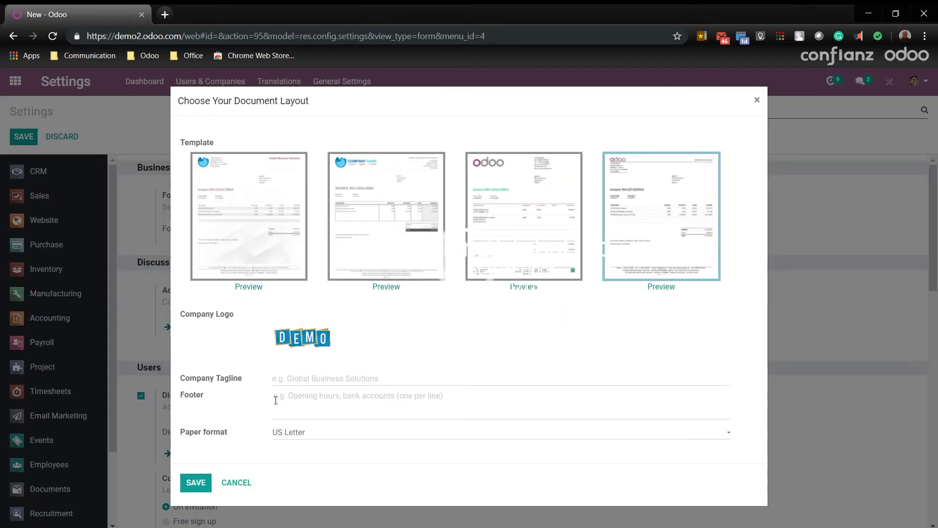
click(275, 399)
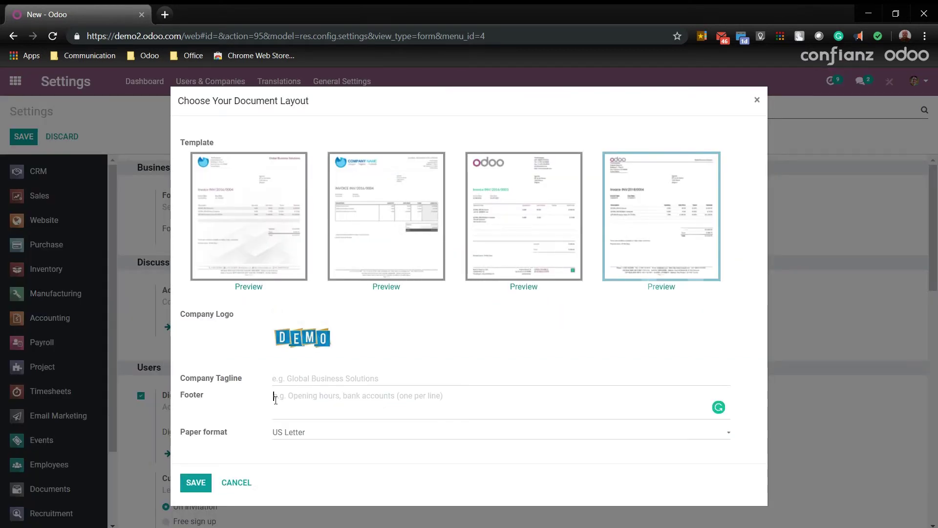
text(T)
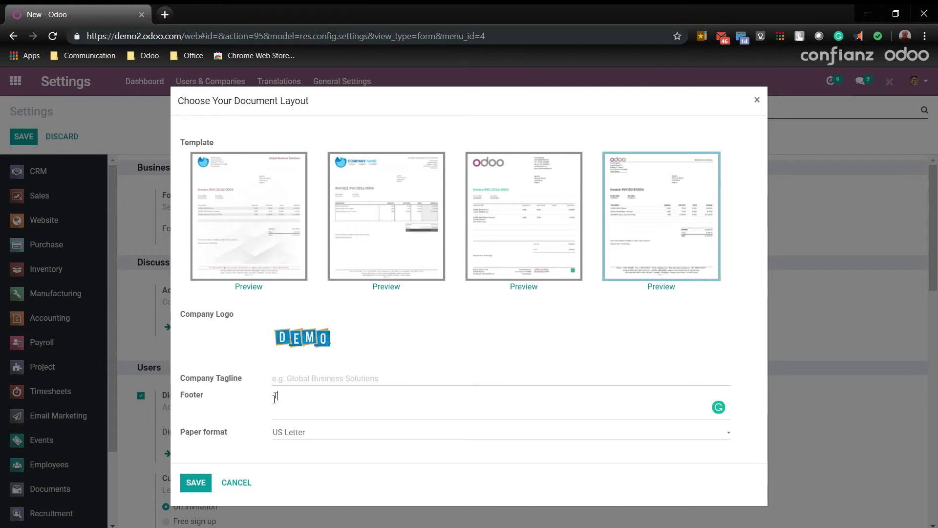
text(erms and conditions at)
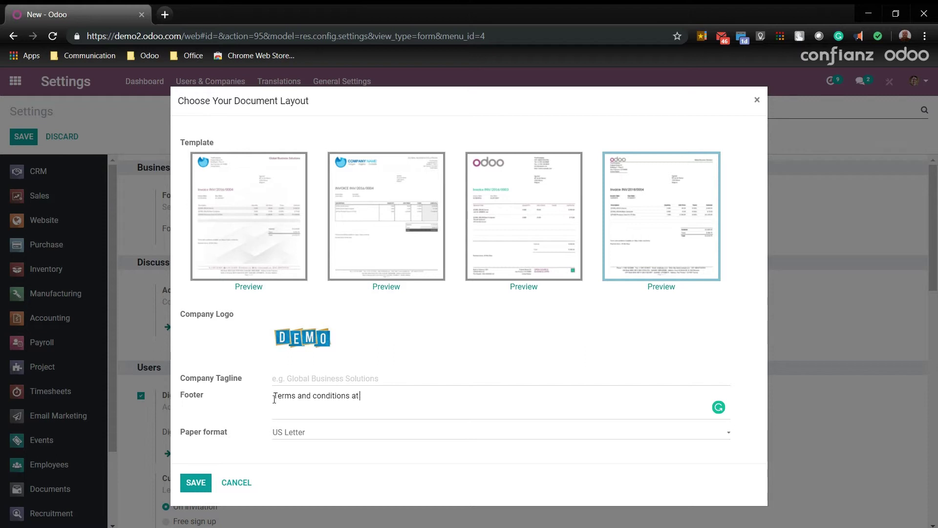
text( www.demo.com)
click(204, 483)
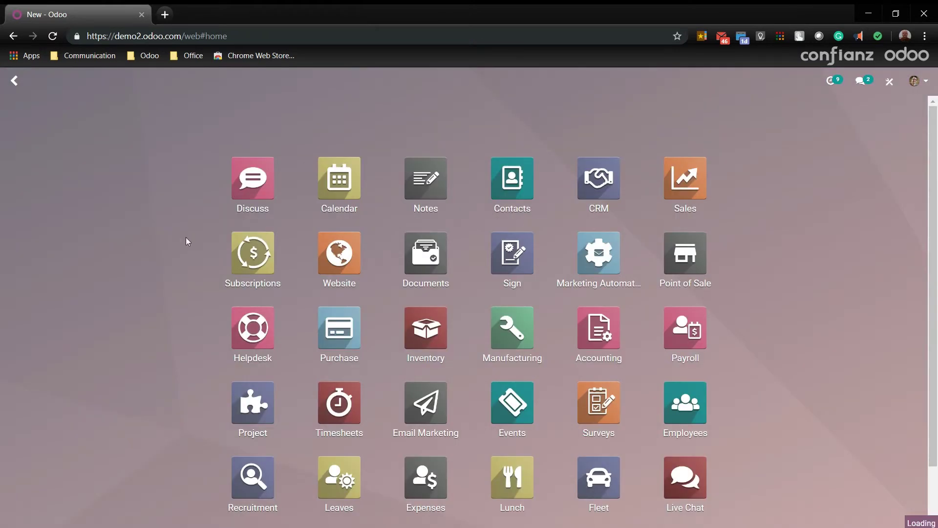
Start a new customer invoice for Coin gourmand with the 2% before 10 days payment term.
click(590, 338)
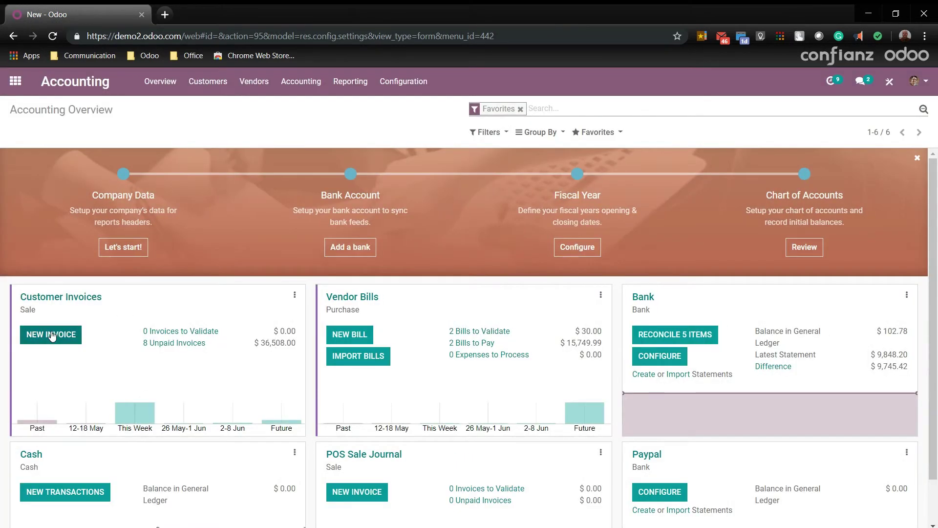
click(52, 335)
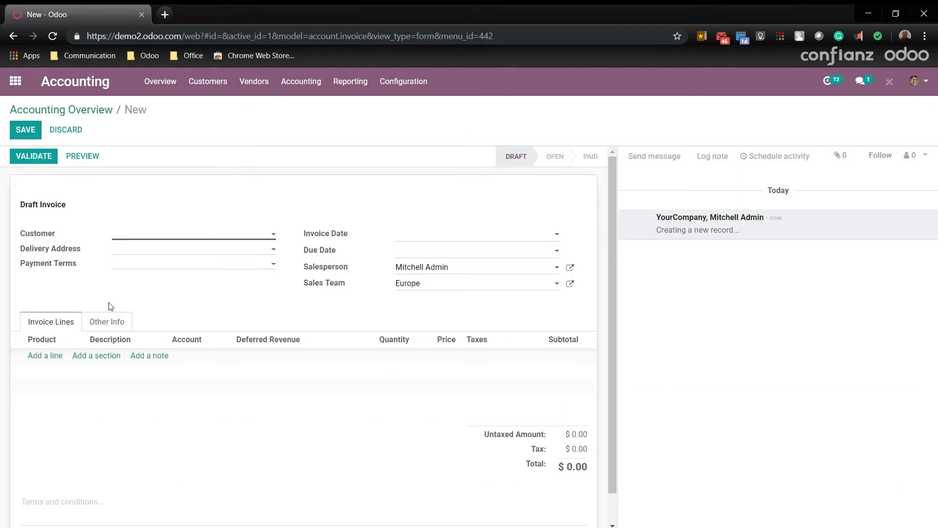
click(203, 236)
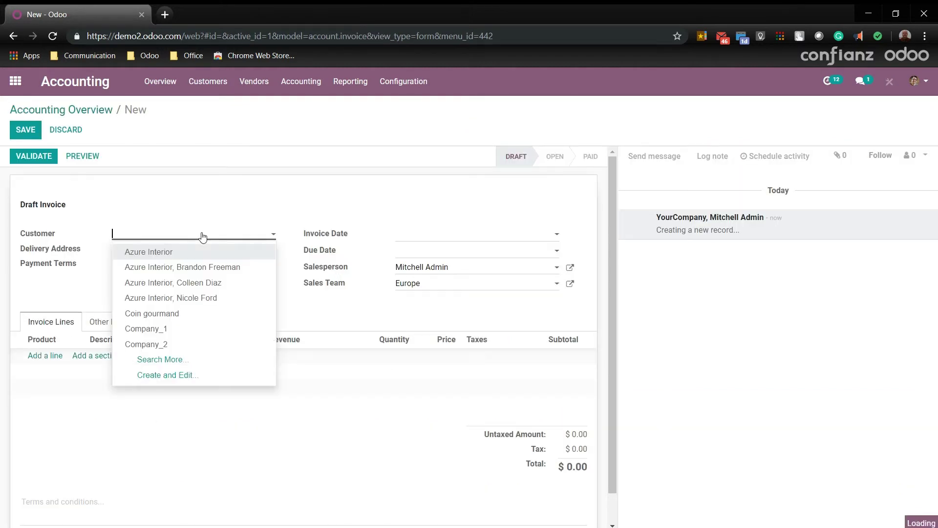
click(181, 313)
click(151, 266)
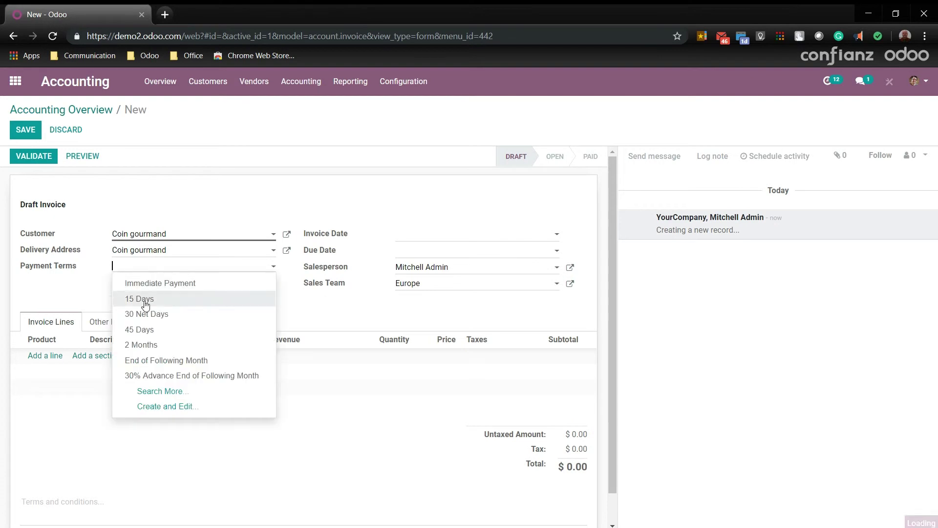
click(150, 393)
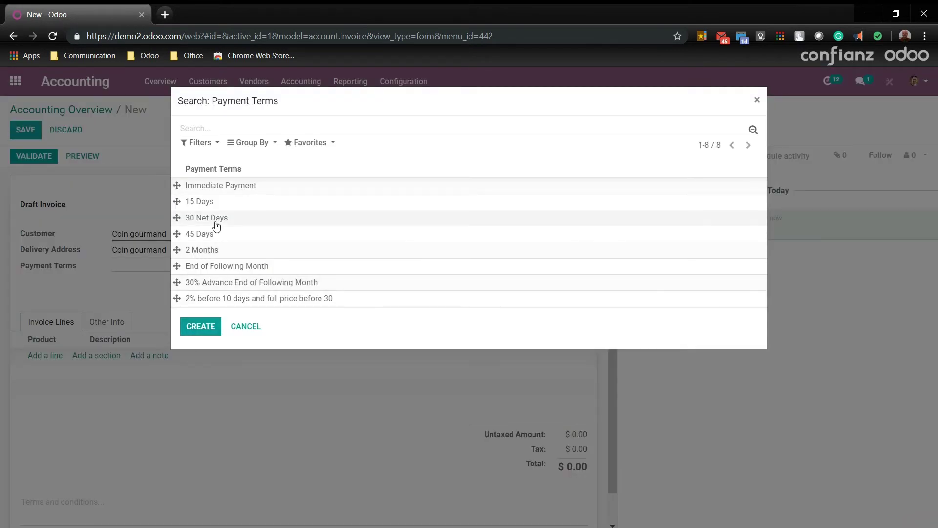
click(214, 299)
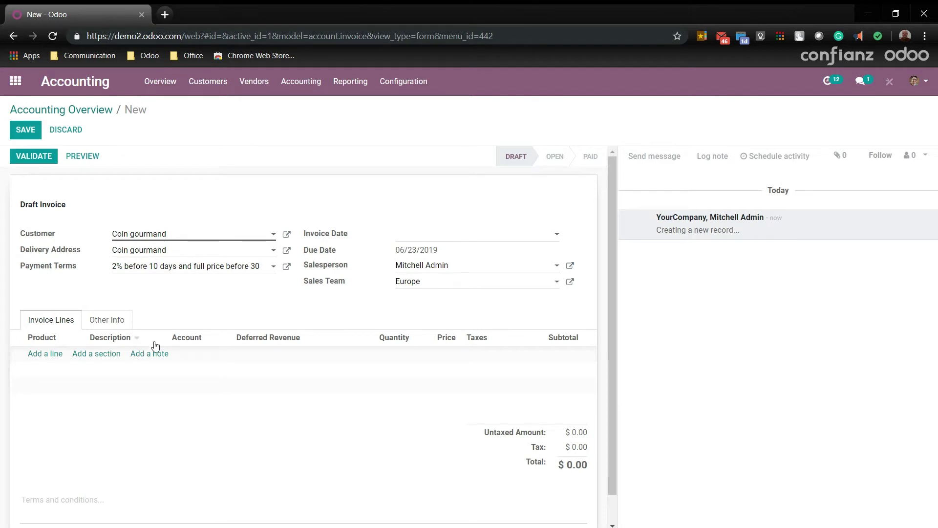
Add 100 Bolts and the note 'Includes shipping to the EU', then save and validate the invoice.
click(54, 356)
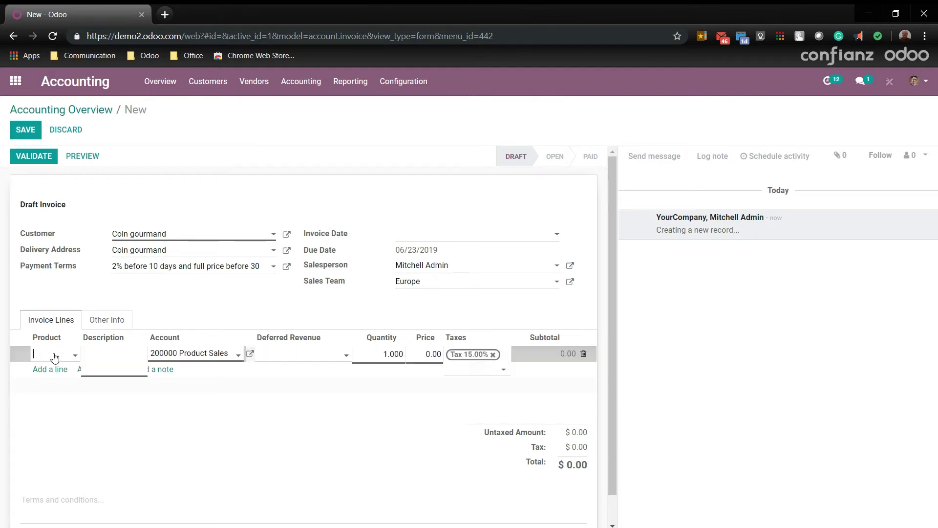
click(73, 357)
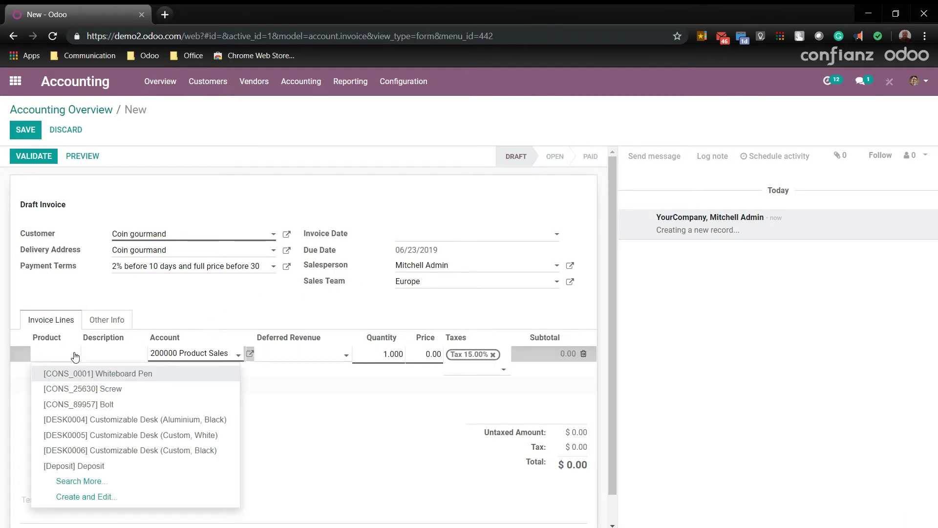
click(119, 412)
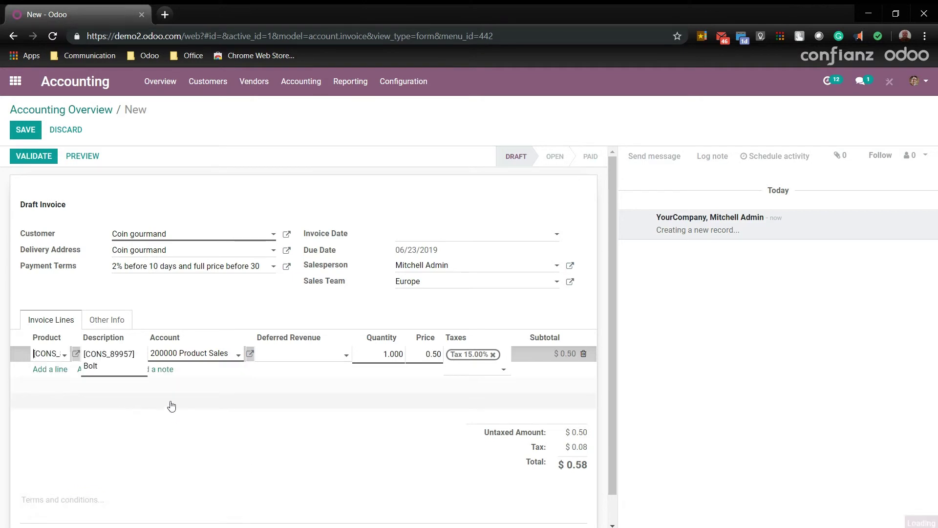
click(387, 357)
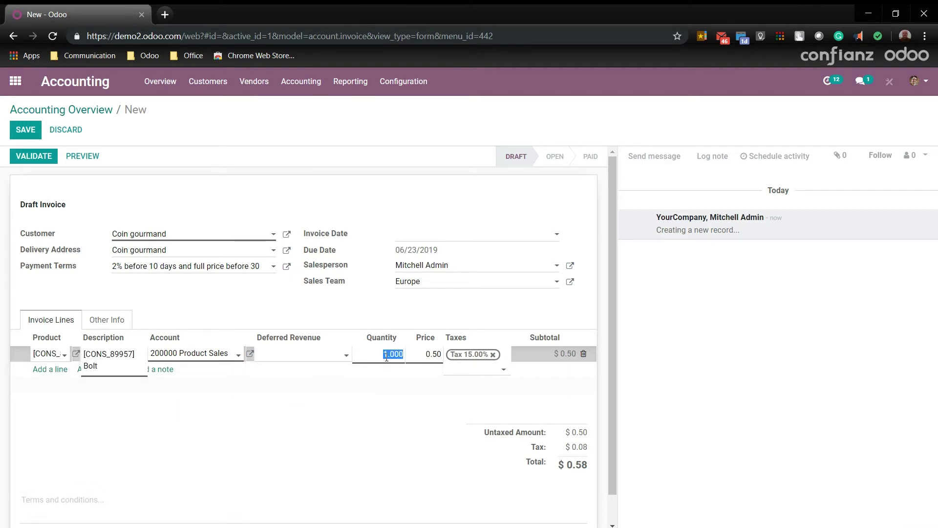
text(100)
click(386, 388)
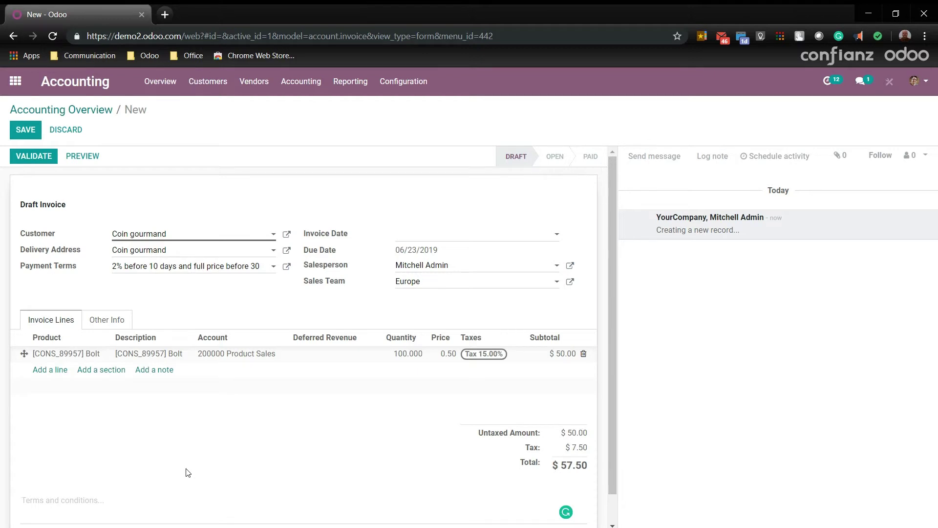
text(Includes shipping to the EU)
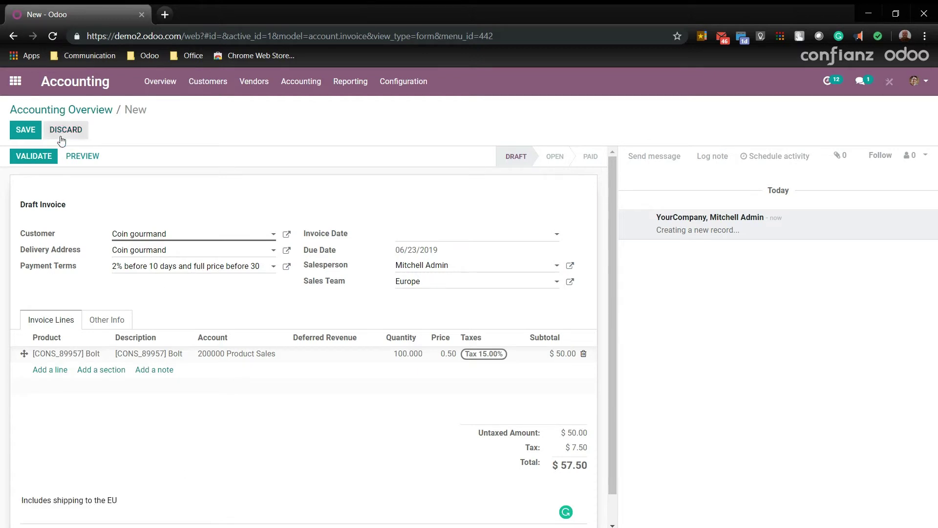
click(39, 134)
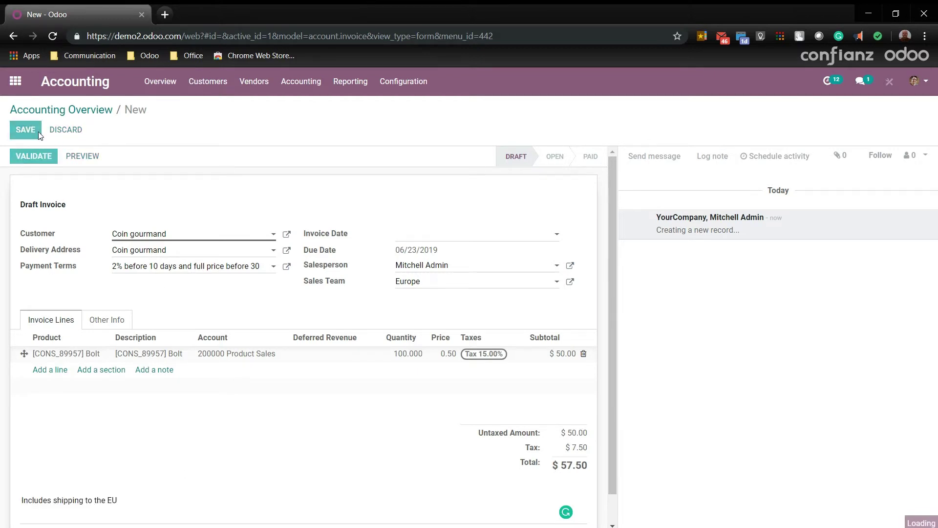
click(39, 157)
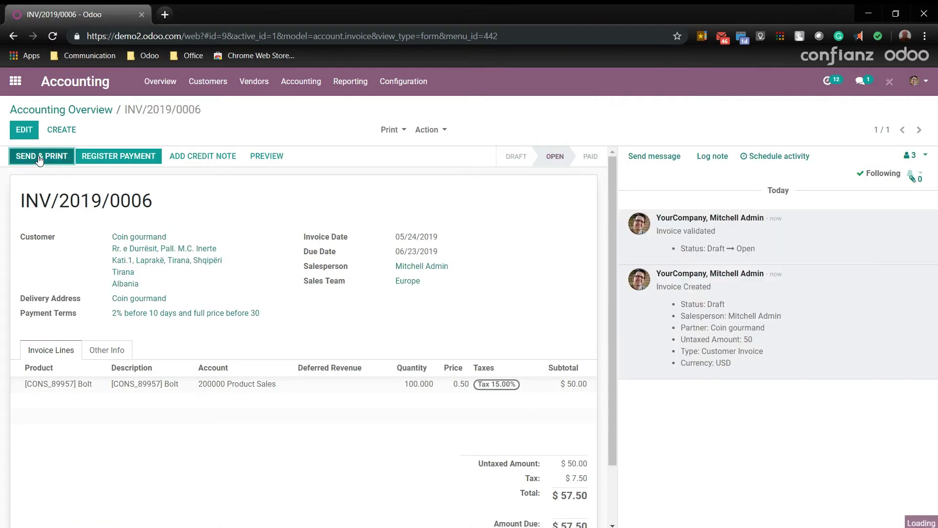
Preview INV/2019/0006 in the customer portal and scroll through its payment-term note and footer.
click(271, 157)
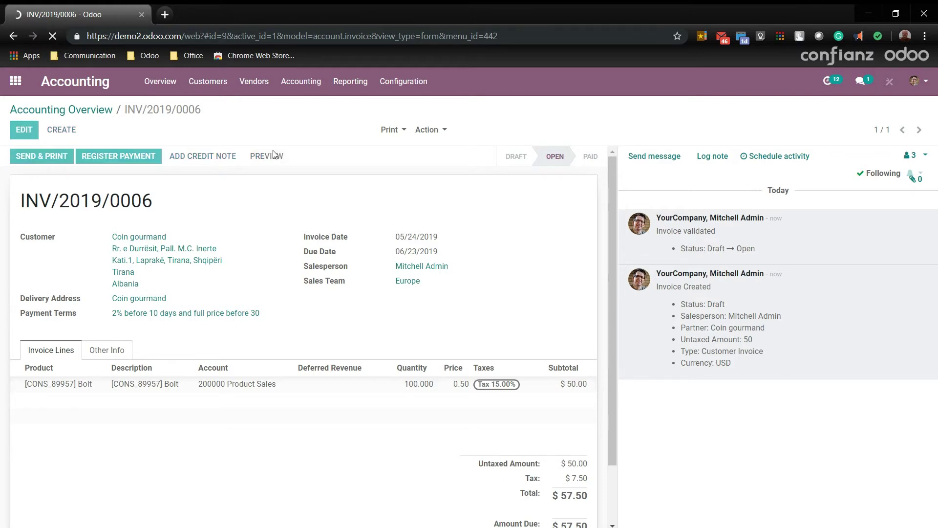
scroll(272, 160, down, 3)
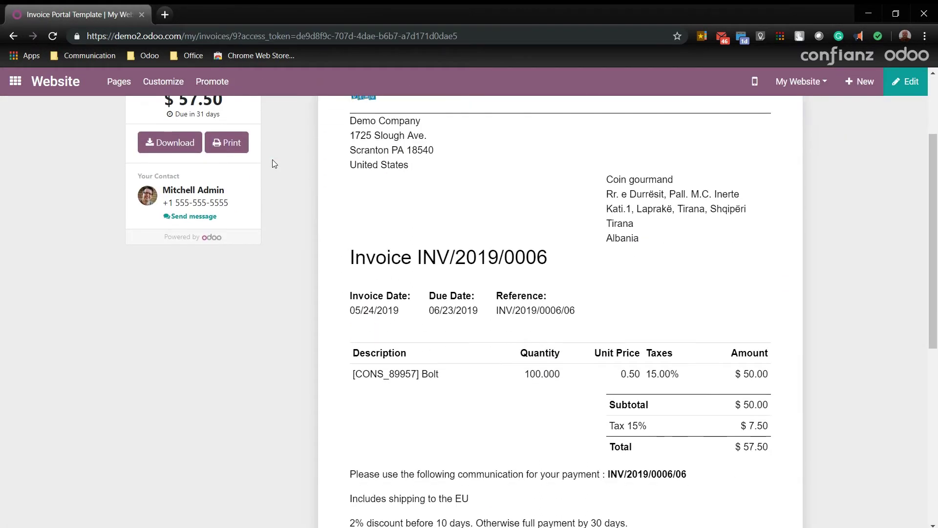
scroll(273, 164, down, 5)
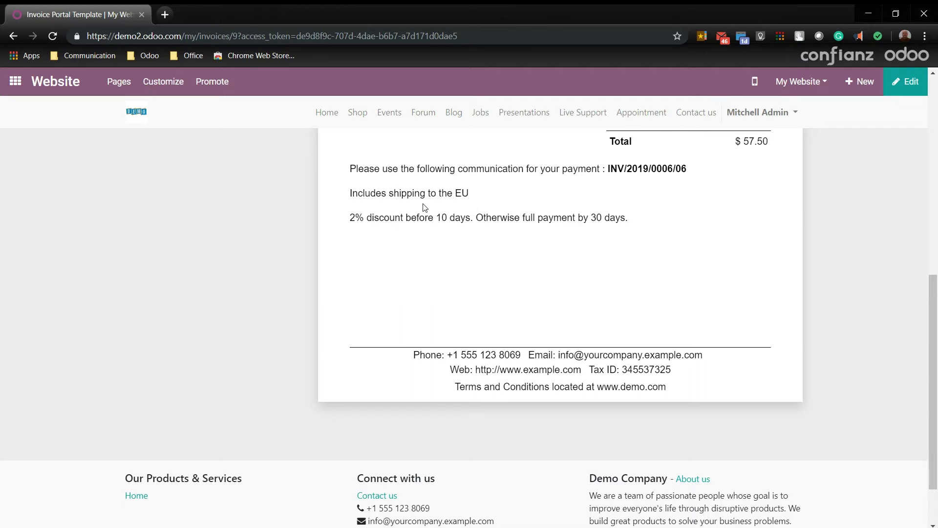
scroll(209, 230, up, 10)
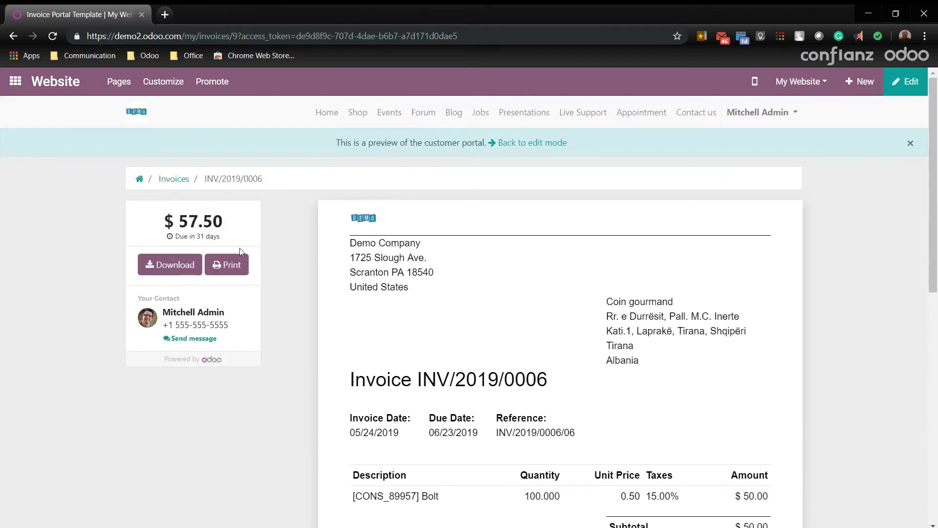
scroll(315, 260, down, 1)
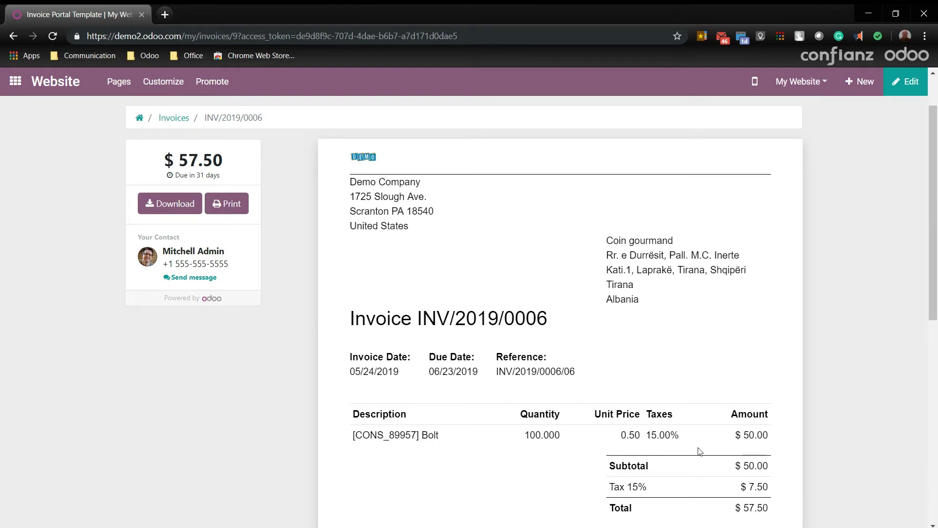
scroll(295, 336, down, 6)
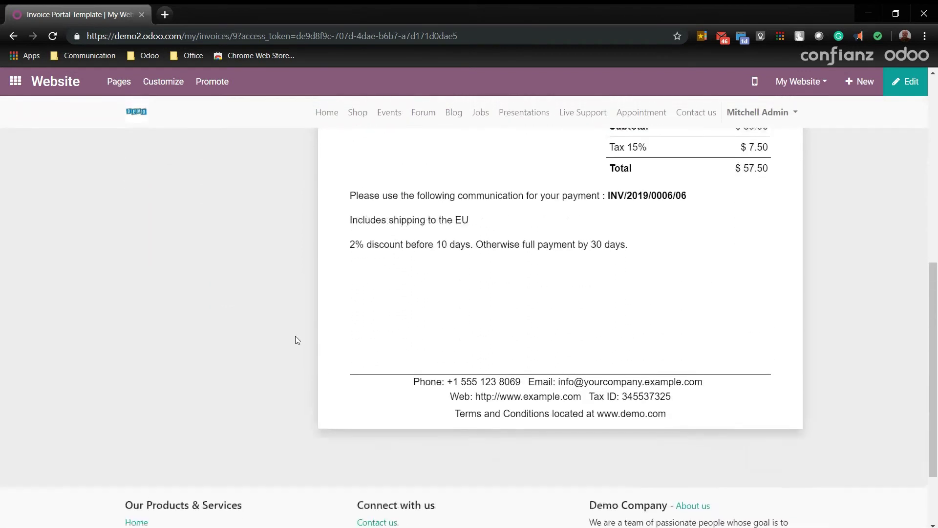
scroll(295, 336, up, 5)
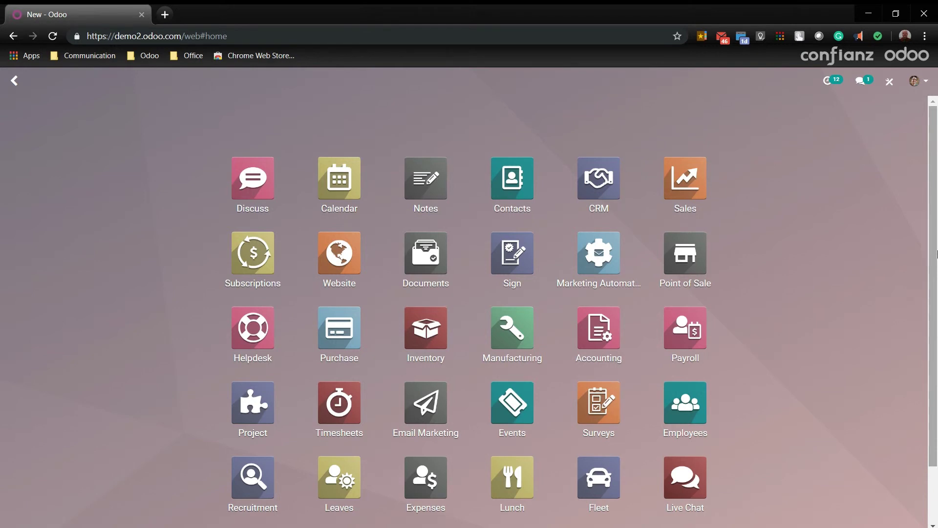
Enable Invoice Online Payment in the Accounting settings and save them.
click(586, 337)
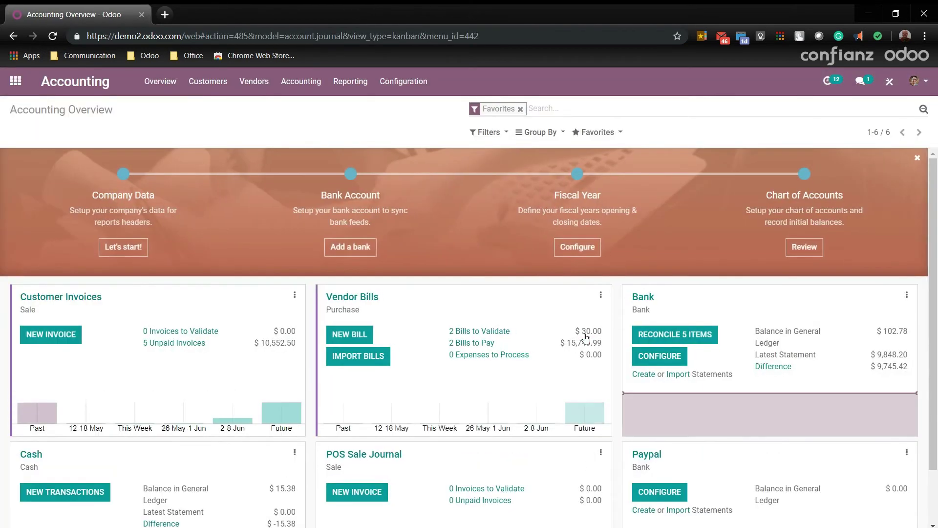
click(396, 92)
click(399, 106)
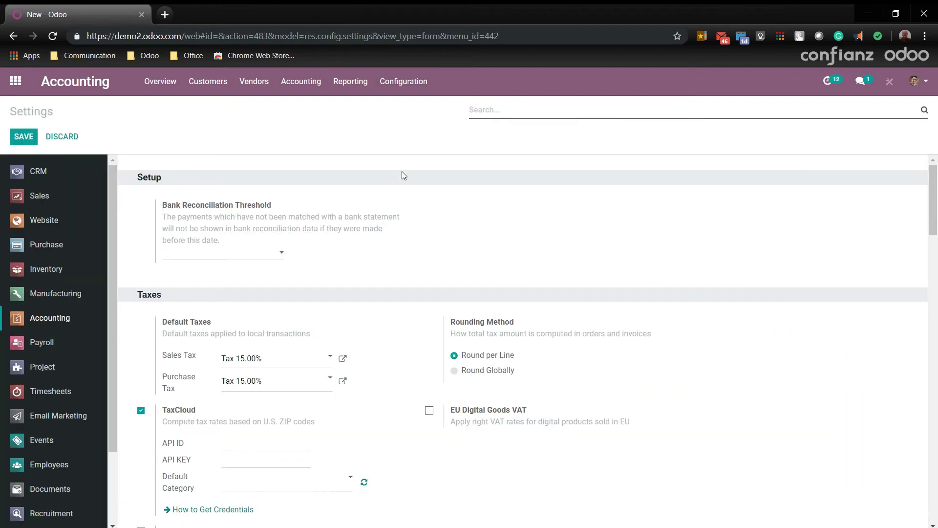
scroll(402, 211, down, 9)
scroll(401, 215, down, 3)
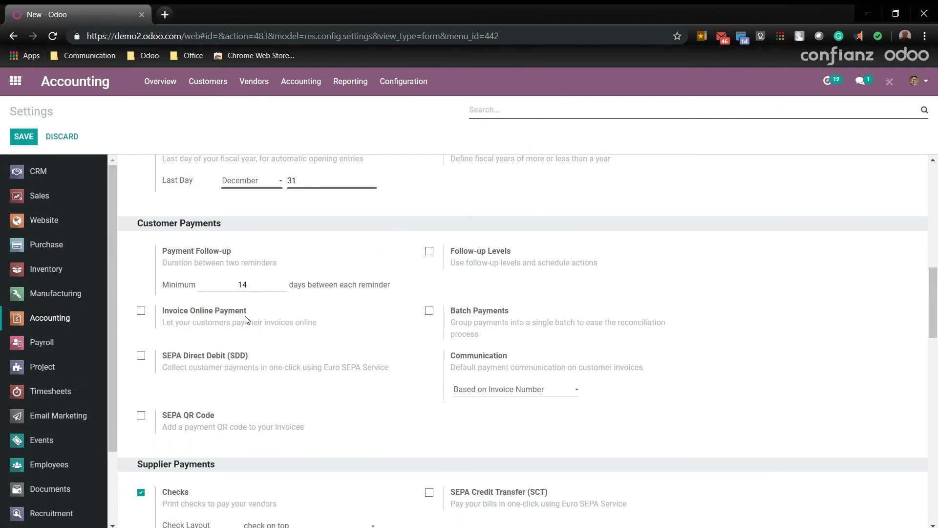
click(141, 311)
click(24, 137)
Scroll the settings sidebar down and switch to the General Settings section.
scroll(43, 259, down, 2)
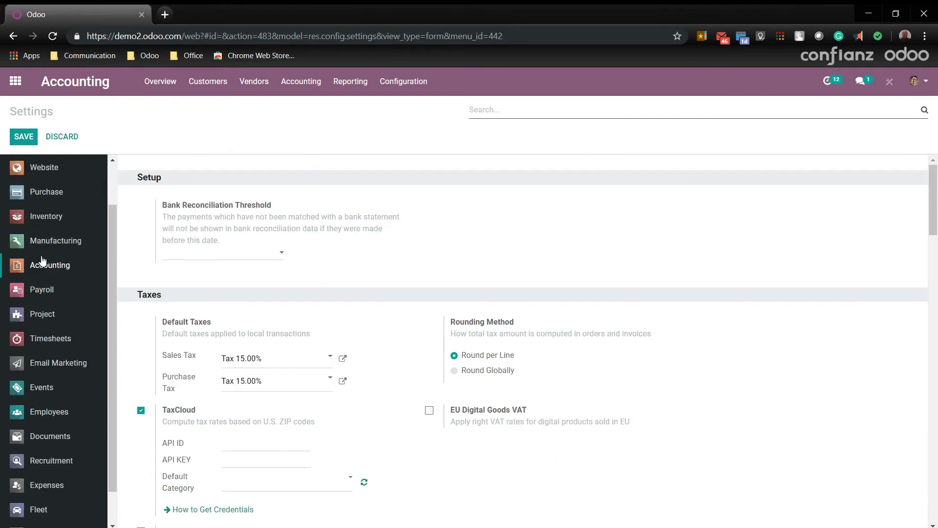
scroll(58, 342, up, 2)
scroll(94, 465, down, 2)
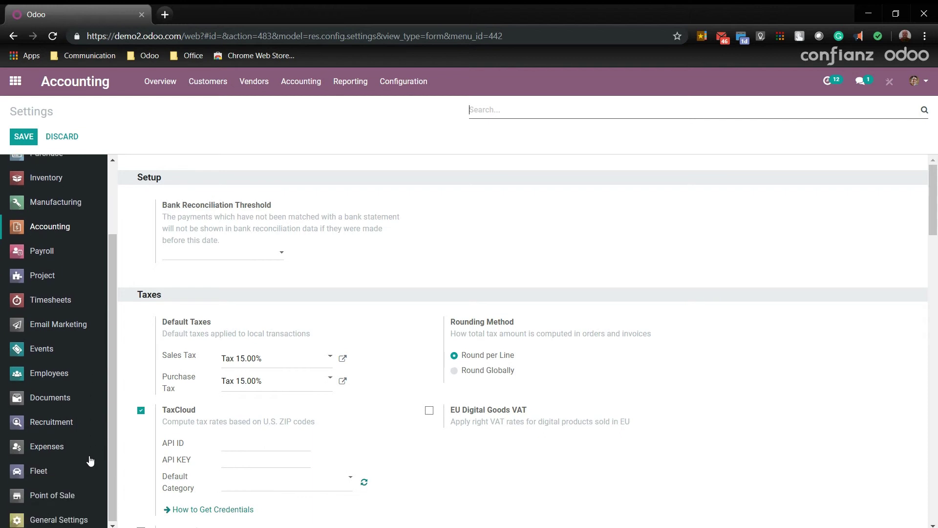
click(70, 519)
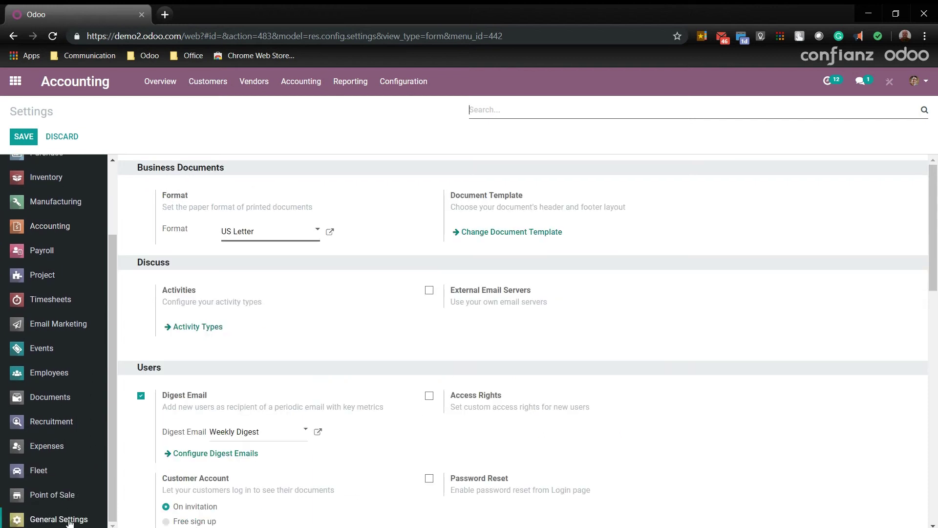
Add a bank routing number line beneath the document footer text, saving the layout and settings.
click(501, 234)
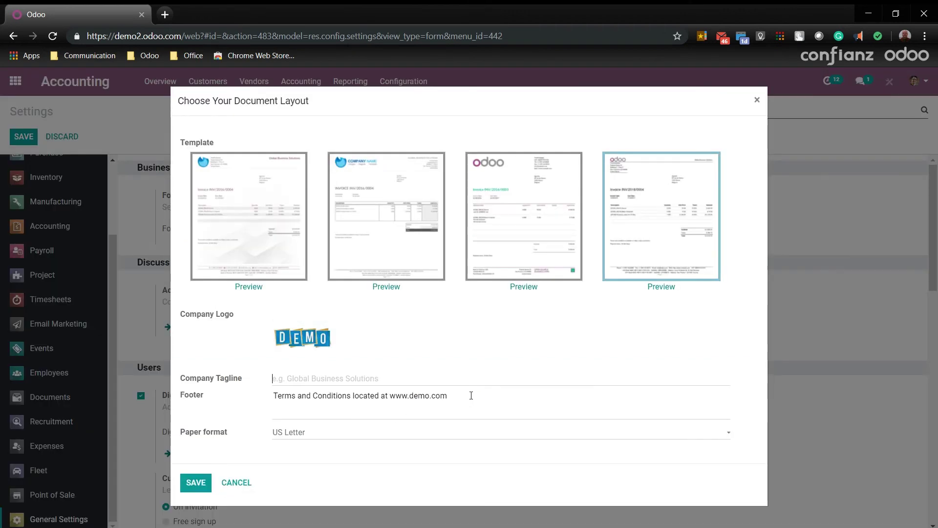
click(471, 395)
key(Return)
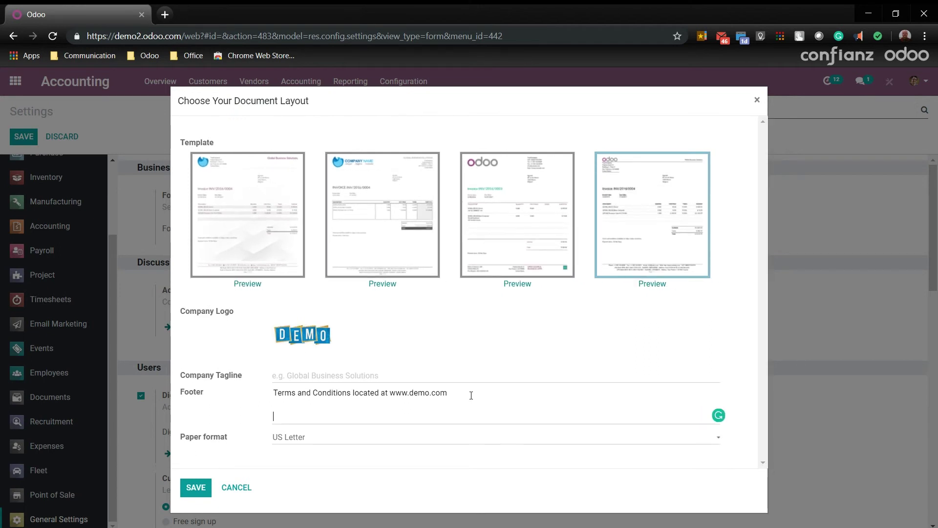
text(Routing #: 021000021)
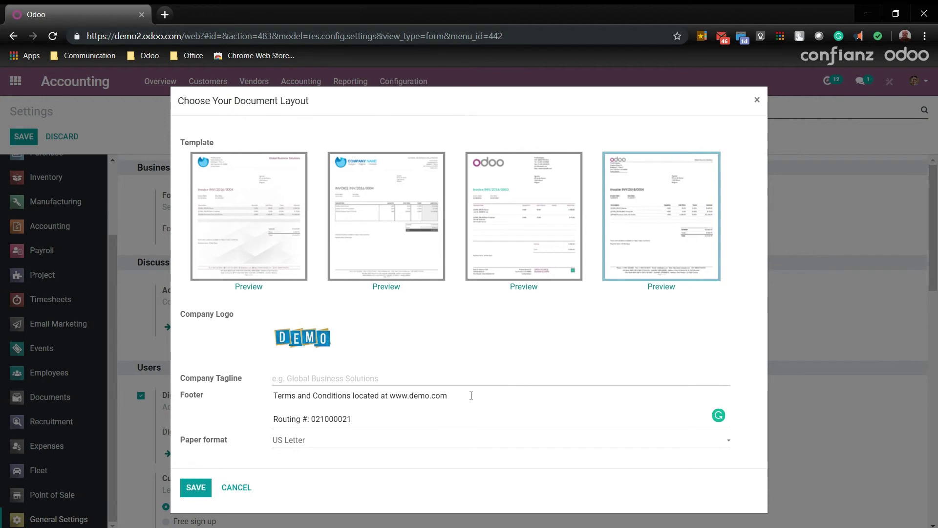
click(201, 490)
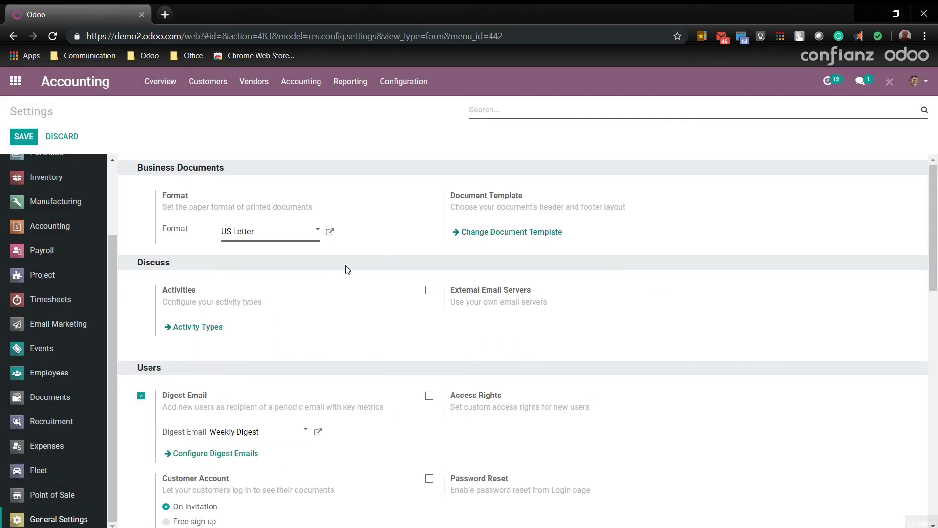
click(15, 135)
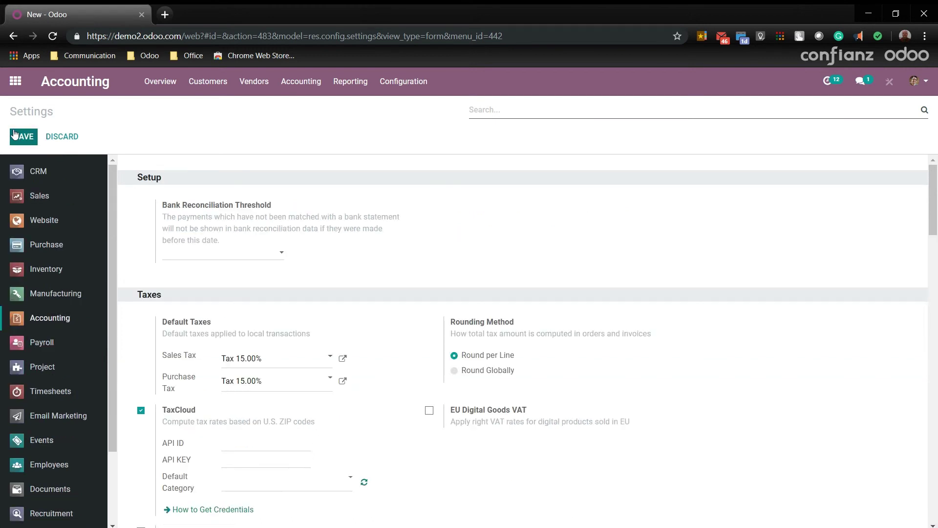
Open the Paypal acquirer's setup form from Accounting Configuration > Payment Acquirers.
click(386, 82)
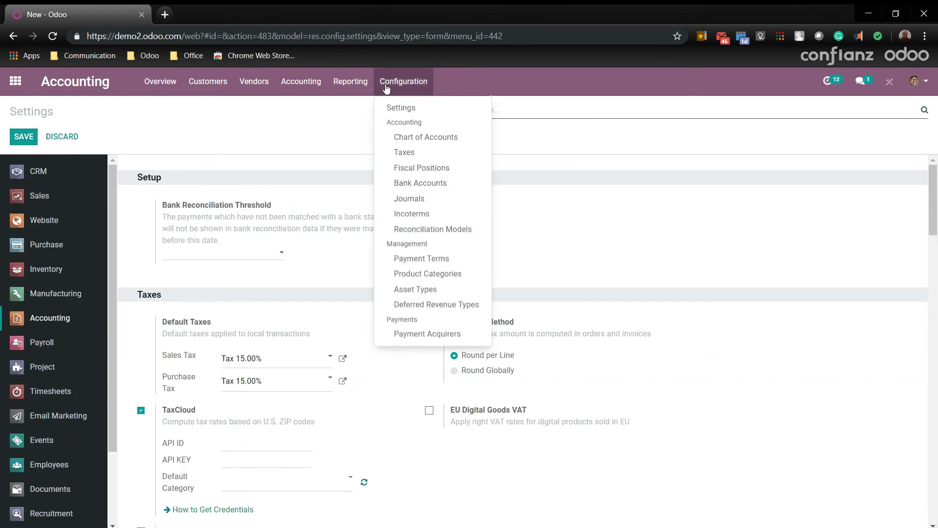
click(424, 333)
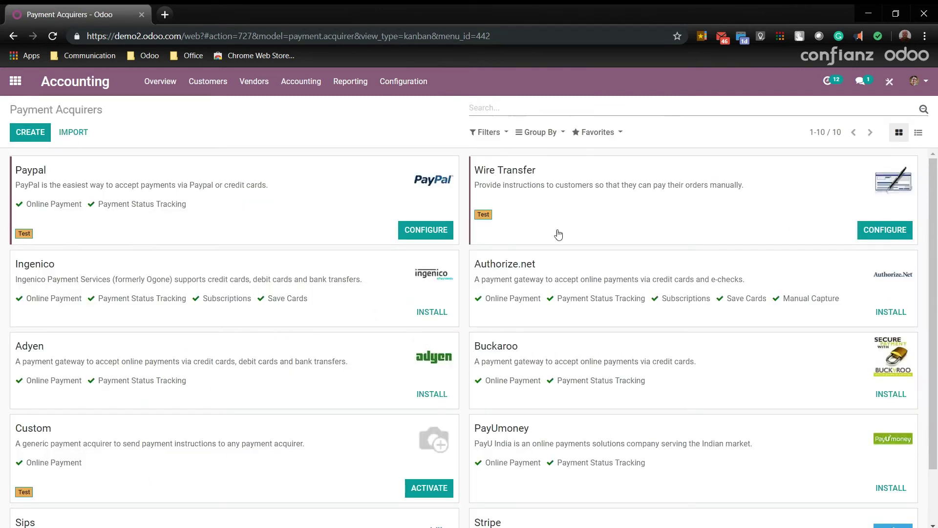
click(440, 232)
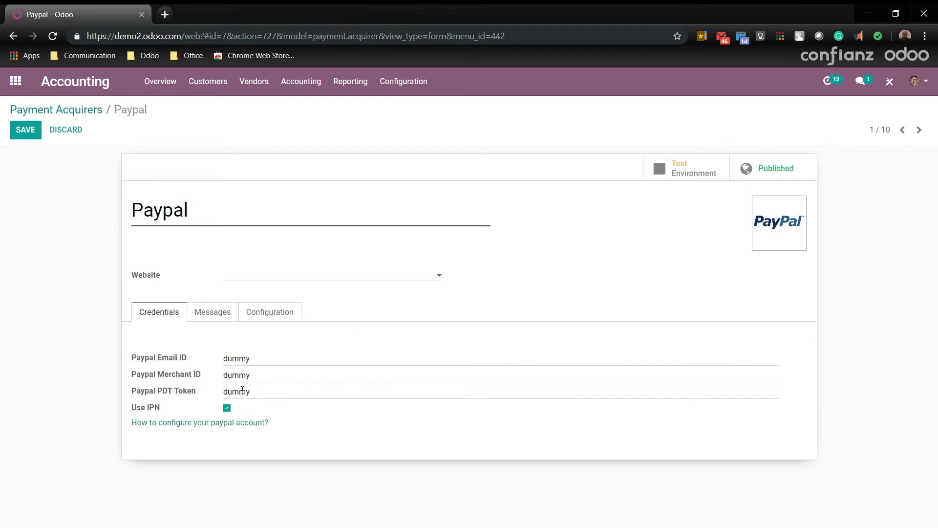
click(245, 277)
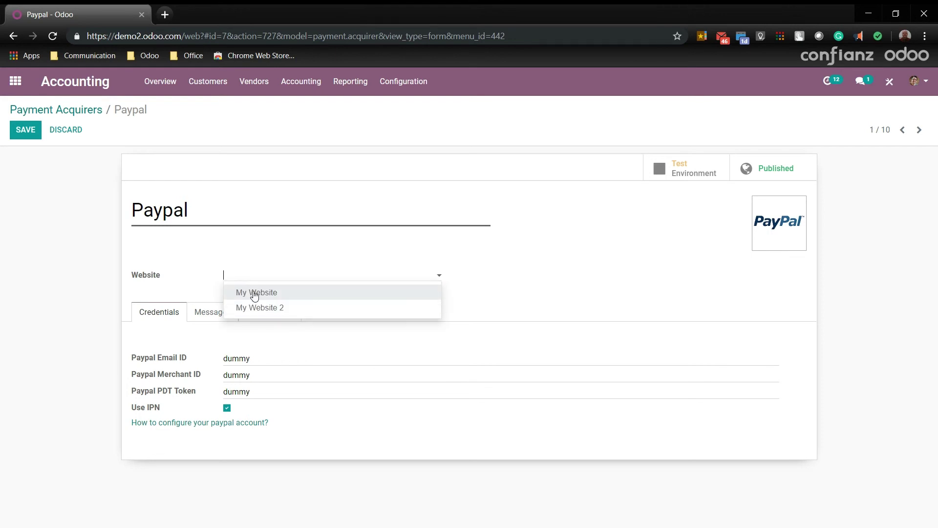
Link Paypal to My Website, add the thanks message 'Thank you for purchasing with us today', and save.
click(254, 293)
click(218, 318)
scroll(217, 319, down, 3)
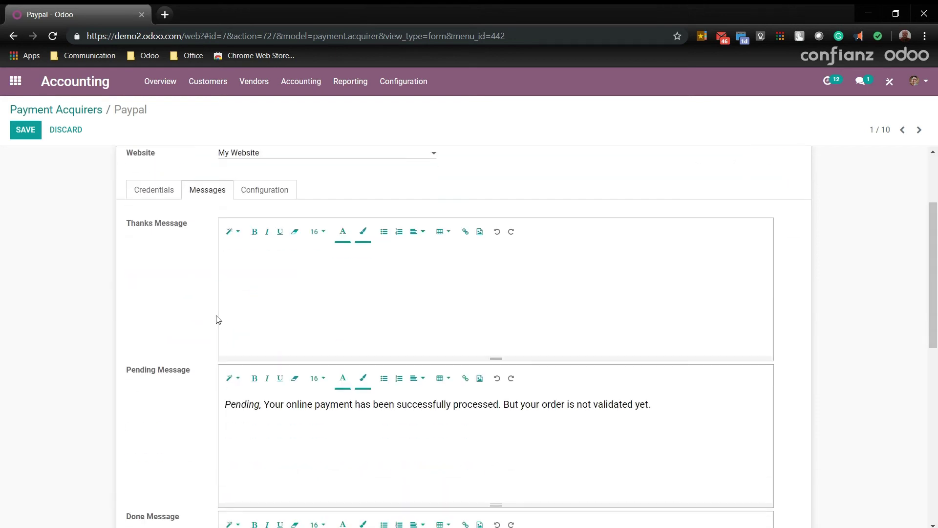
text(Thank you for purchasing with us today)
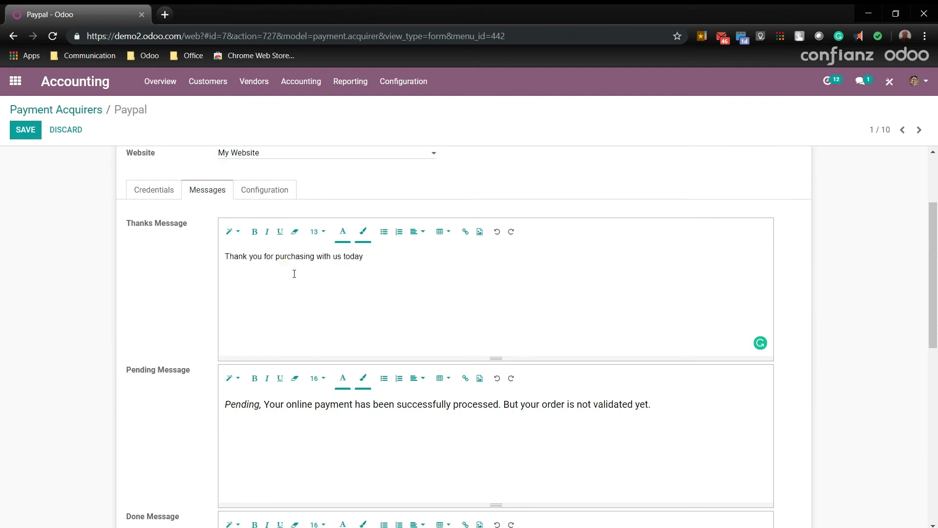
scroll(294, 274, down, 3)
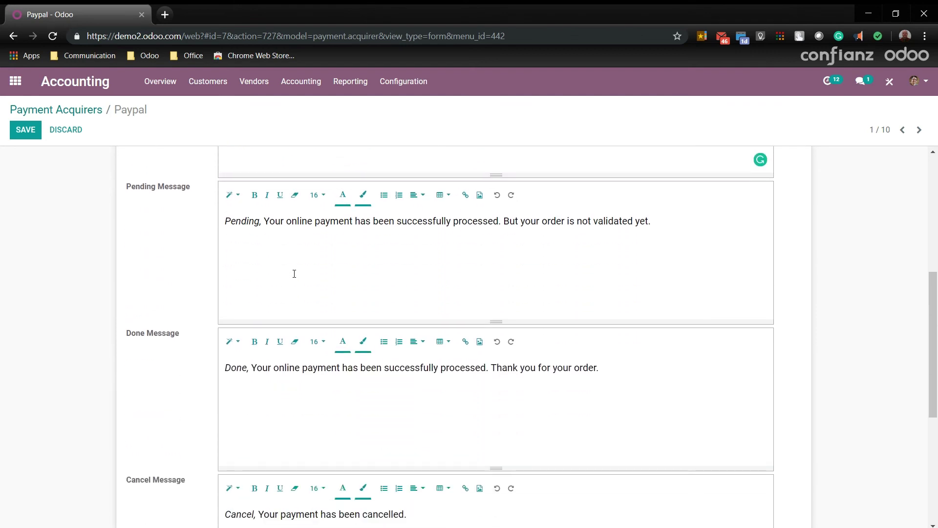
scroll(294, 274, down, 1)
scroll(294, 277, down, 3)
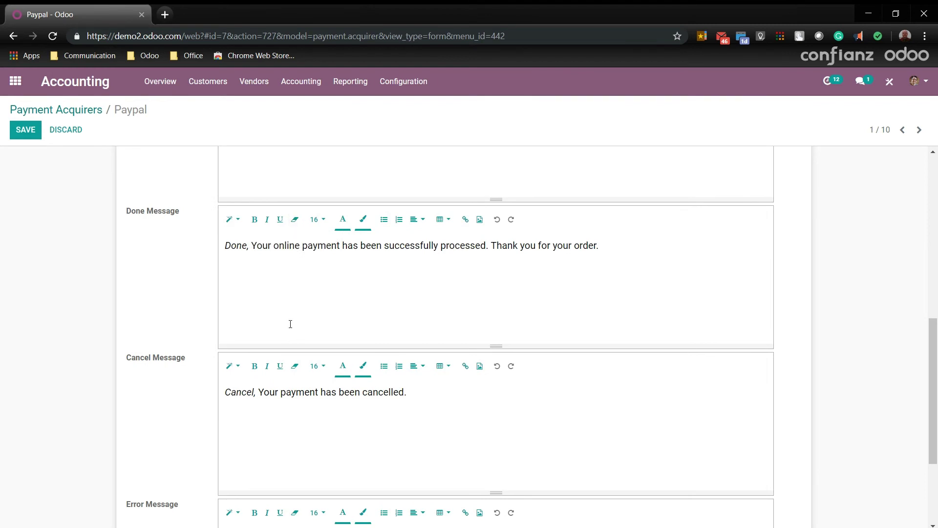
scroll(288, 342, down, 1)
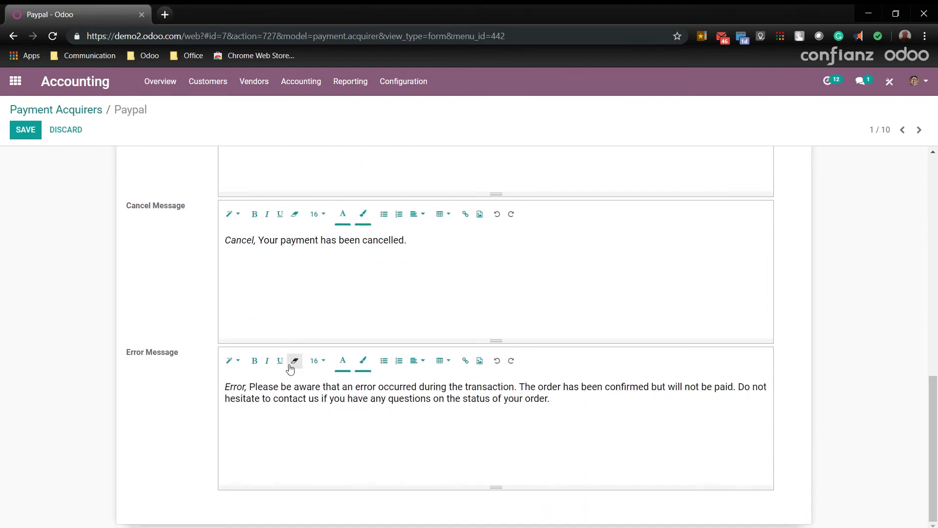
scroll(290, 368, up, 10)
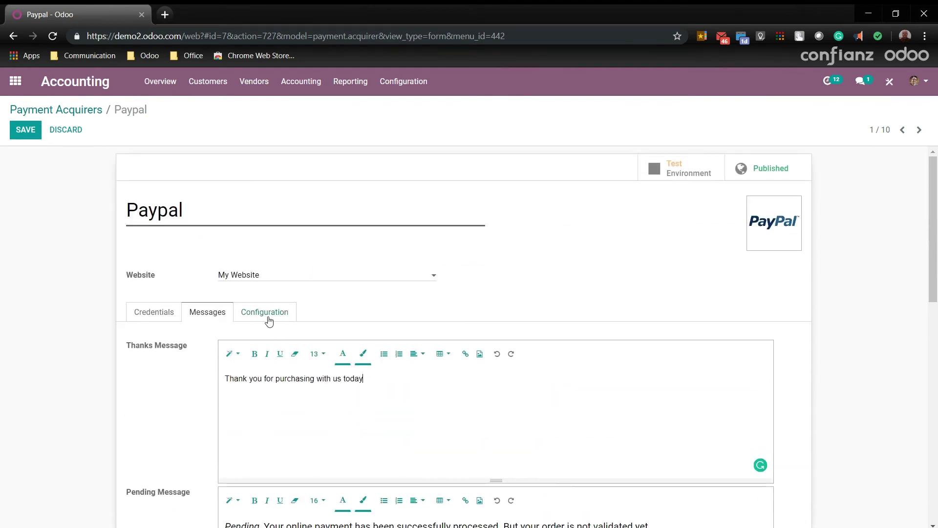
click(270, 322)
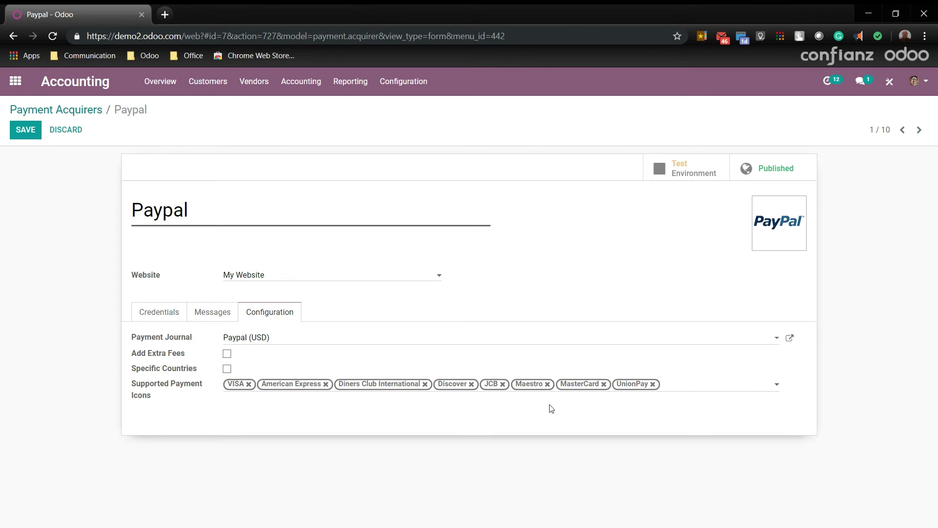
click(26, 131)
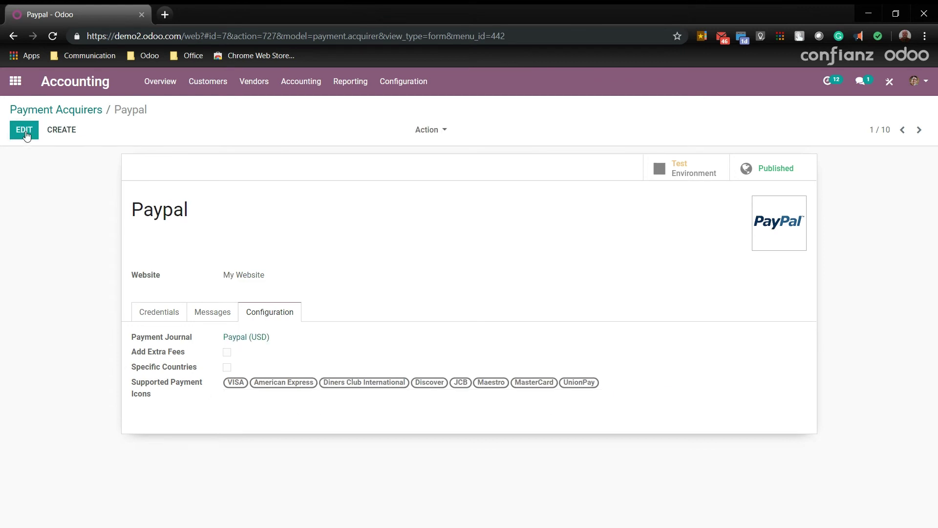
Open Deco Addict's invoice INV/2019/0003 from Customers > Invoices and preview it in the portal.
click(212, 82)
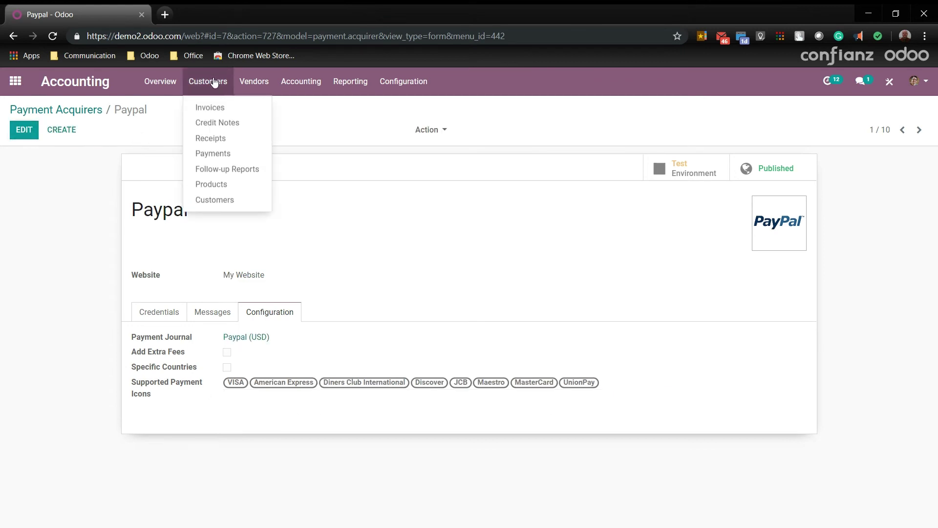
click(212, 106)
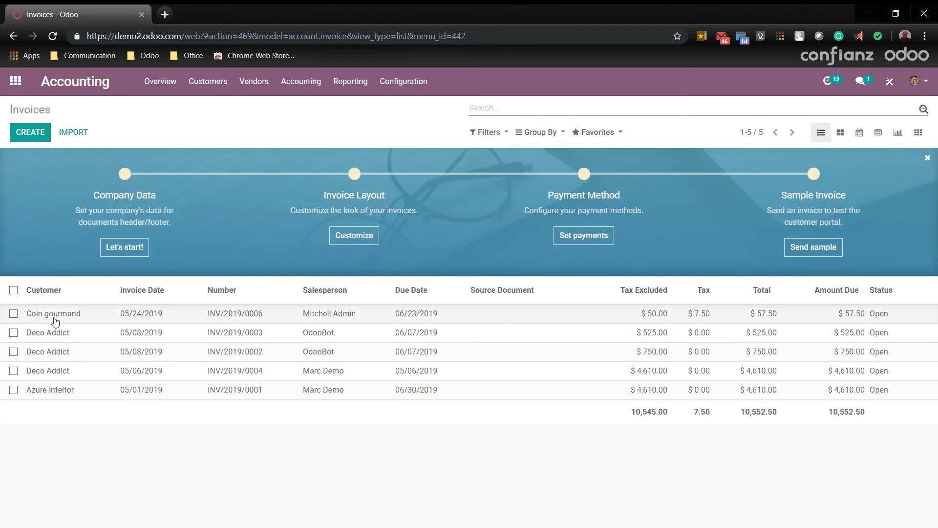
click(55, 337)
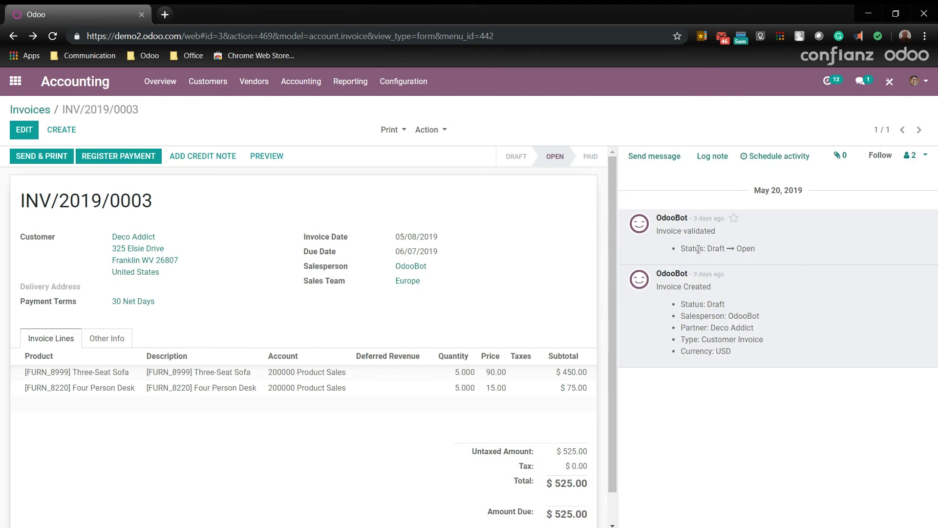
click(251, 157)
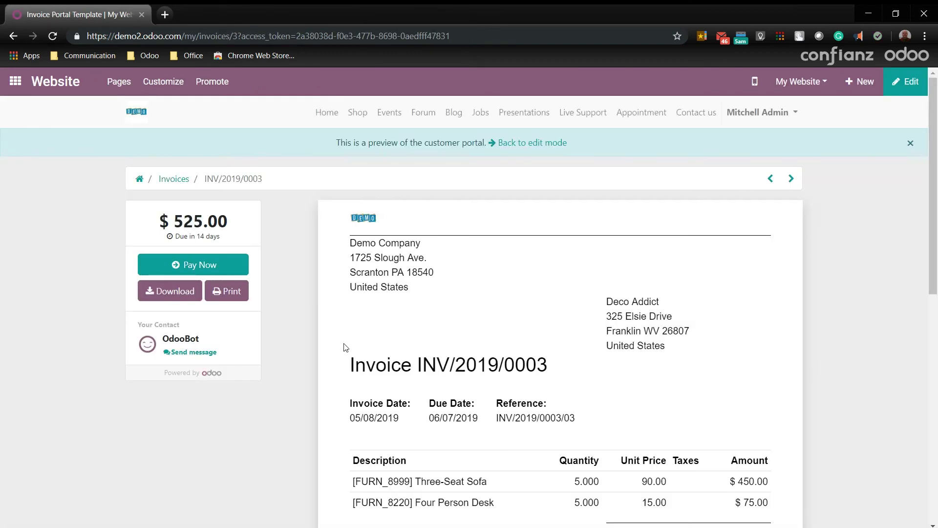
Check the invoice's Pay Now choices, Paypal and Wire Transfer, then dismiss the dialog.
scroll(345, 347, down, 5)
scroll(344, 347, up, 5)
click(225, 267)
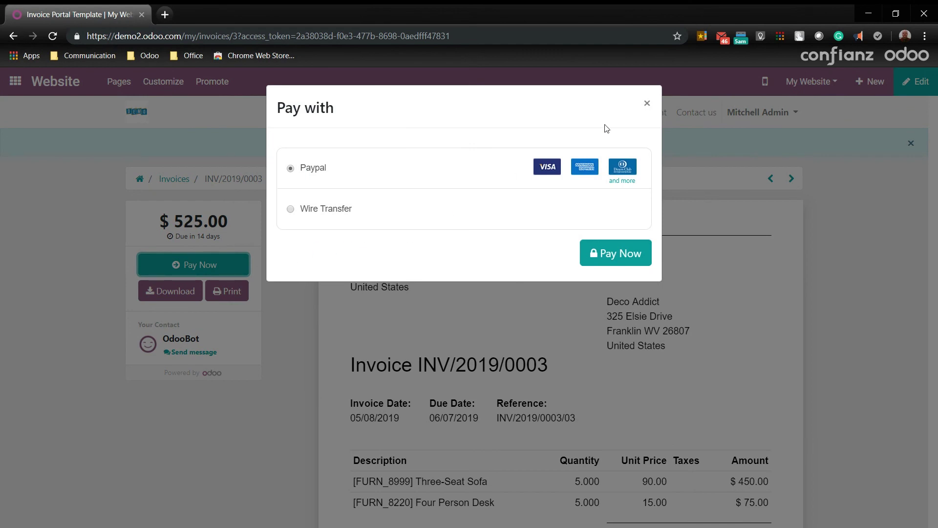
click(647, 103)
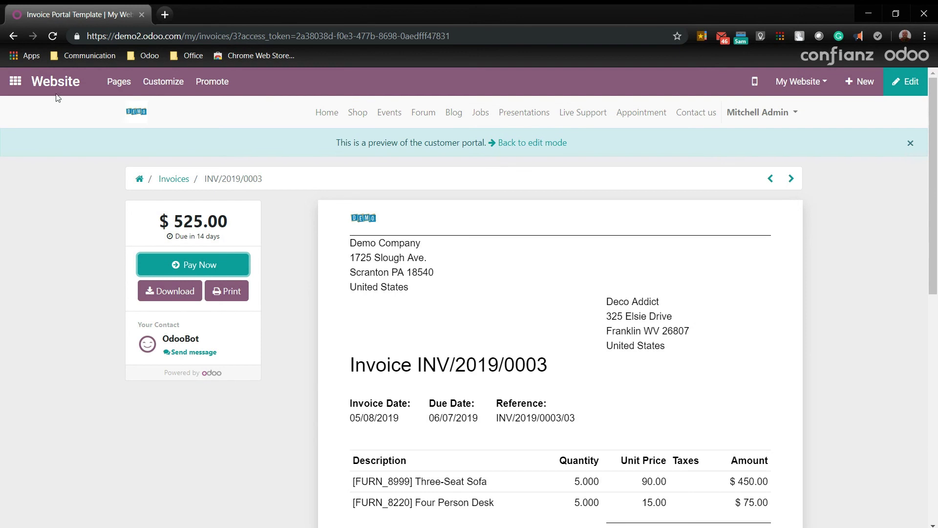